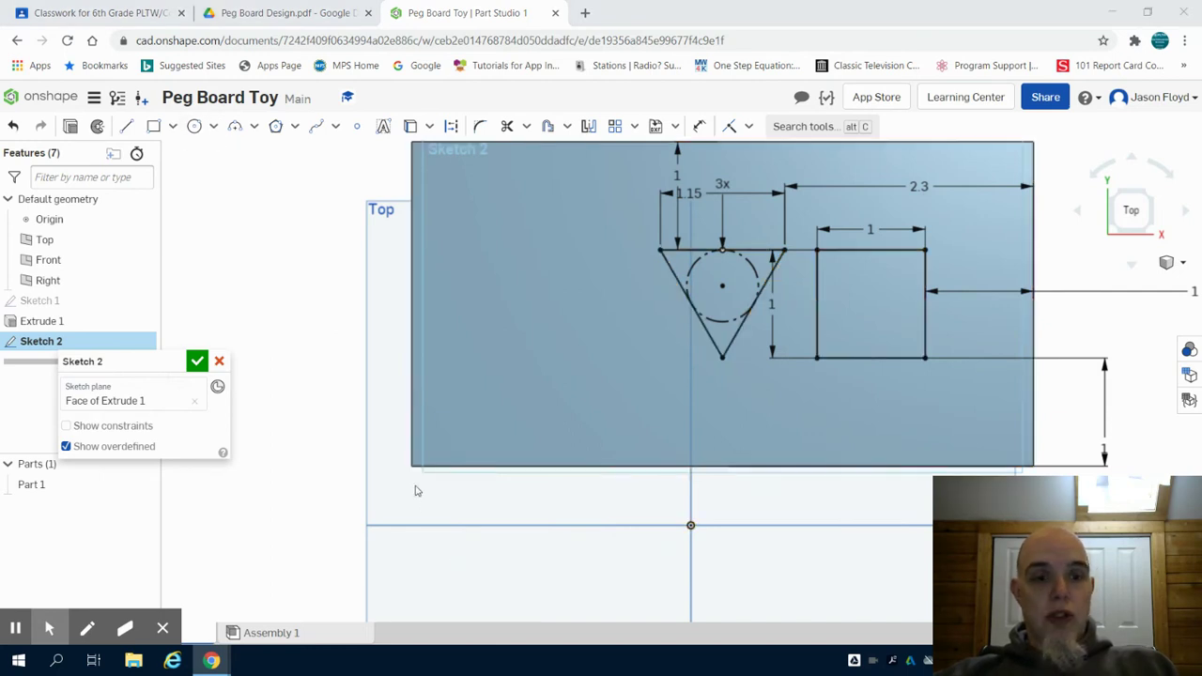
Step: Draw a circle left of the triangle and give it a diameter of 1
left_click(194, 126)
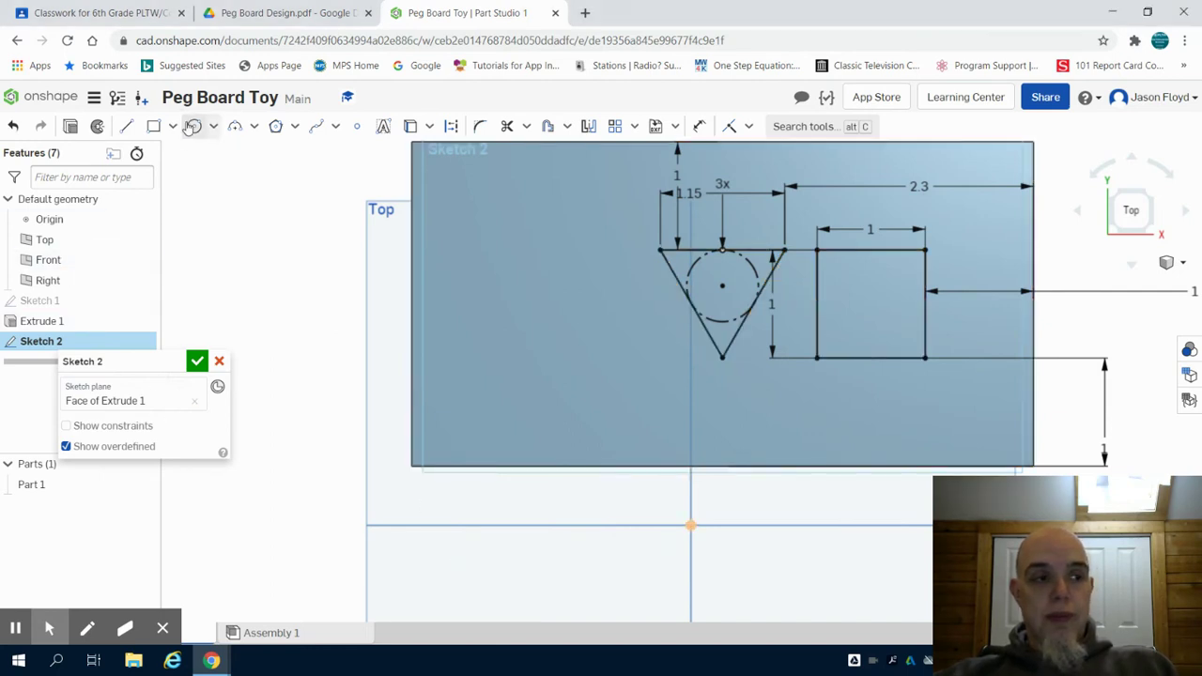
left_click(567, 304)
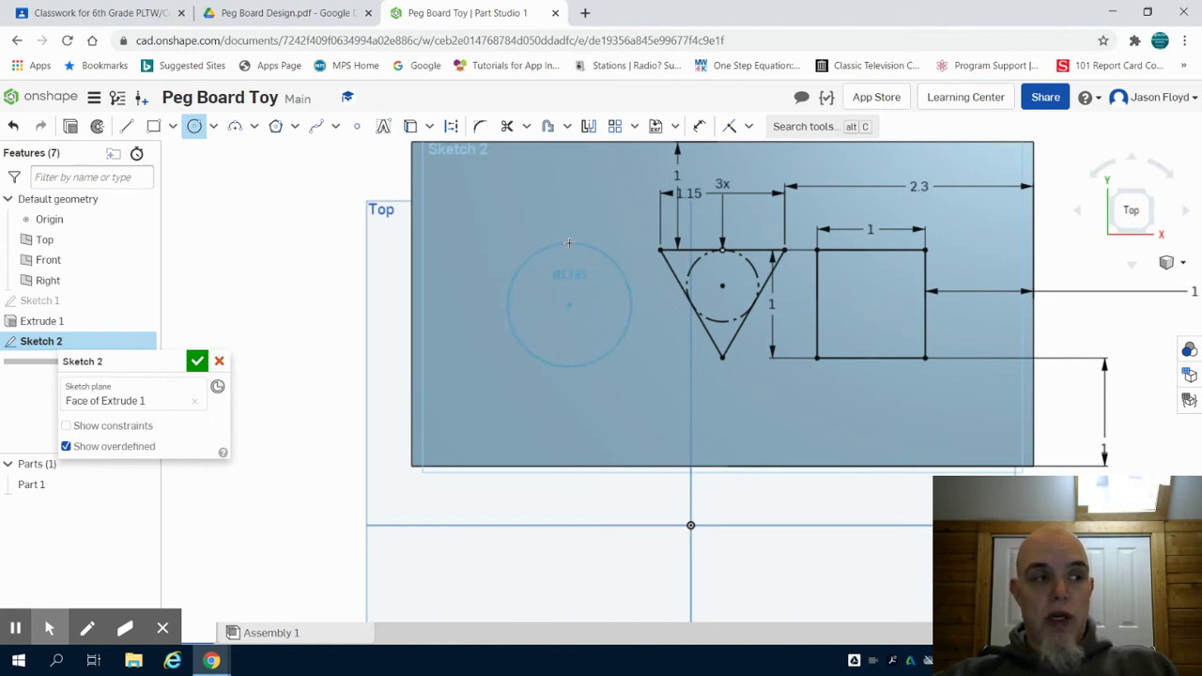
left_click(568, 242)
type("1")
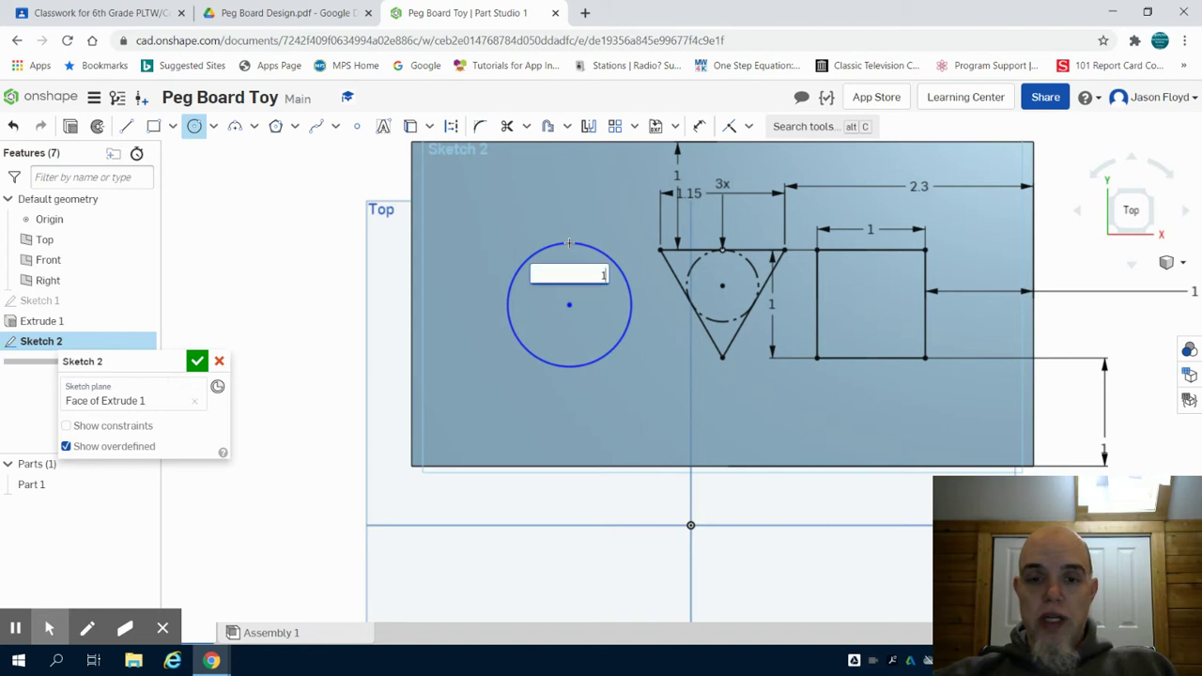
key("Return")
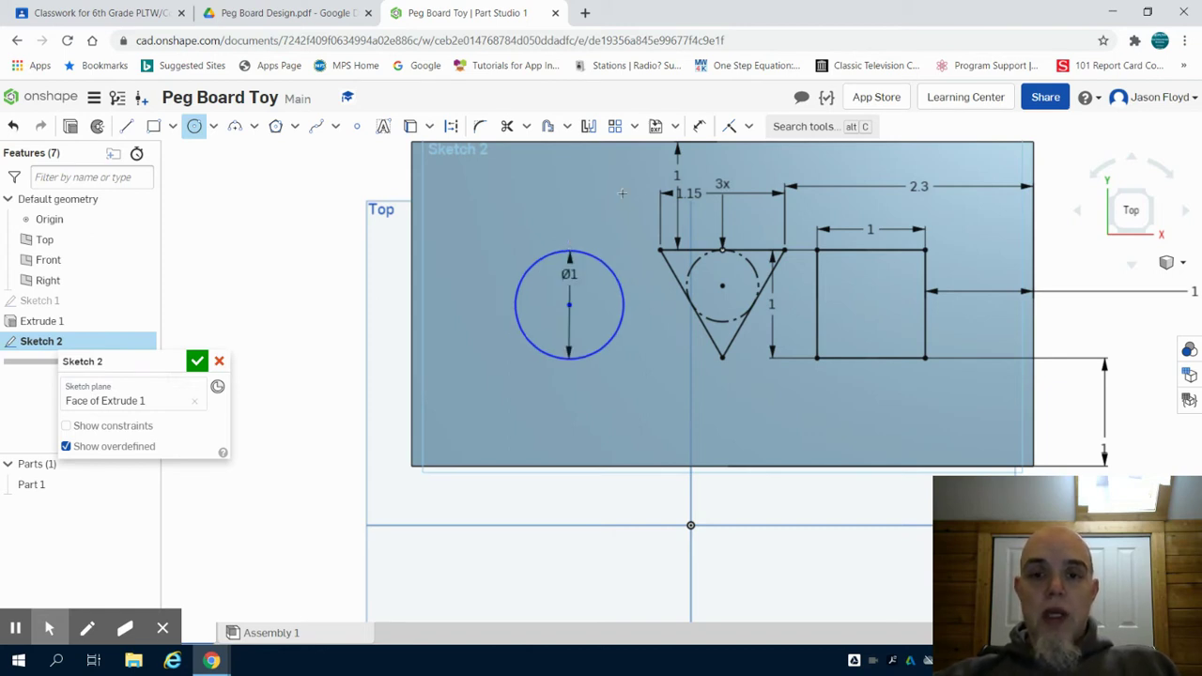
Step: Place the circle 1.5 horizontally from the triangle's centre and 1.5 below the block's top edge
left_click(700, 126)
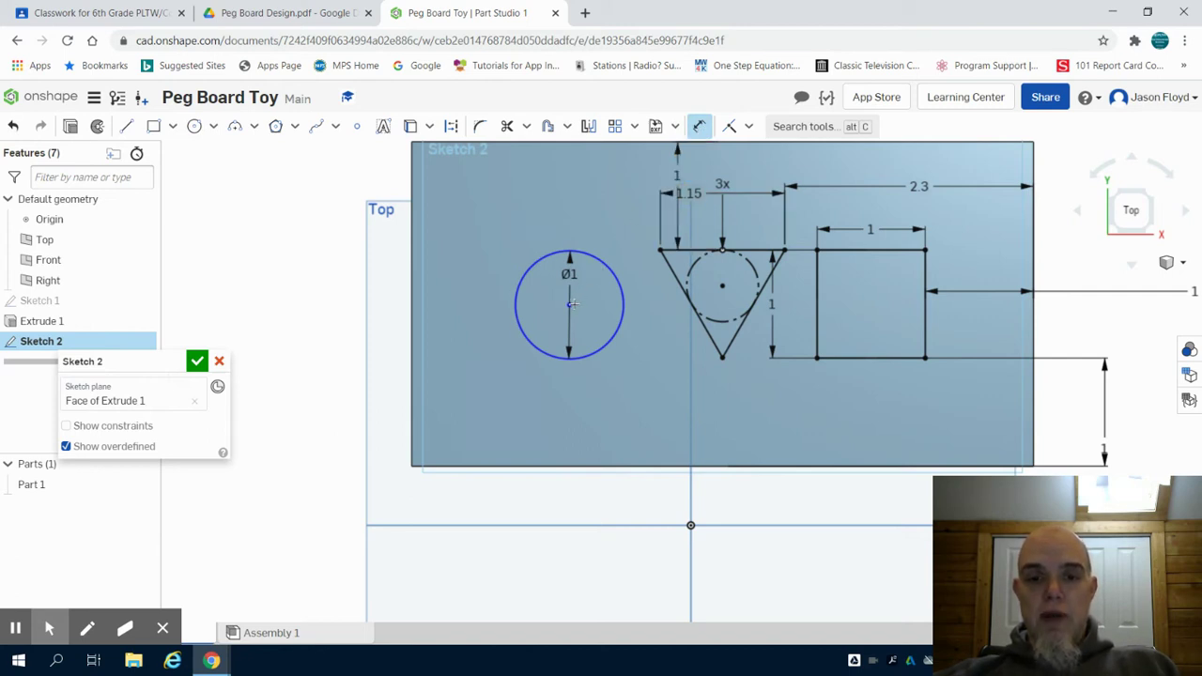
left_click(723, 288)
left_click(646, 353)
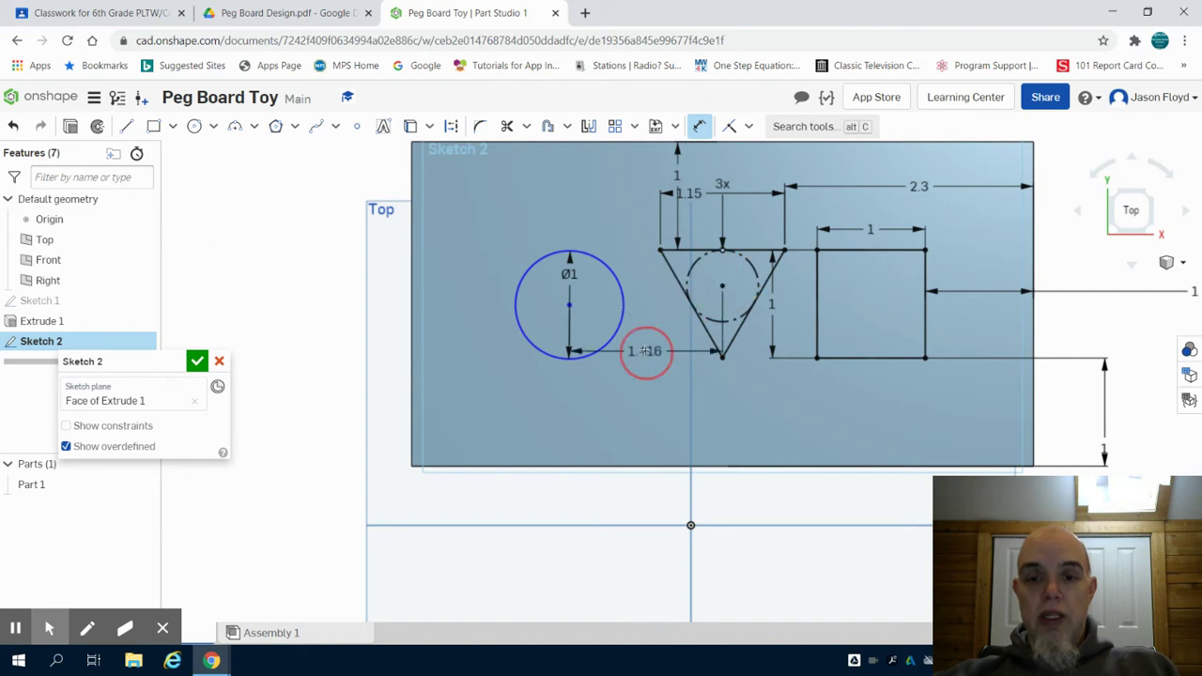
type("1")
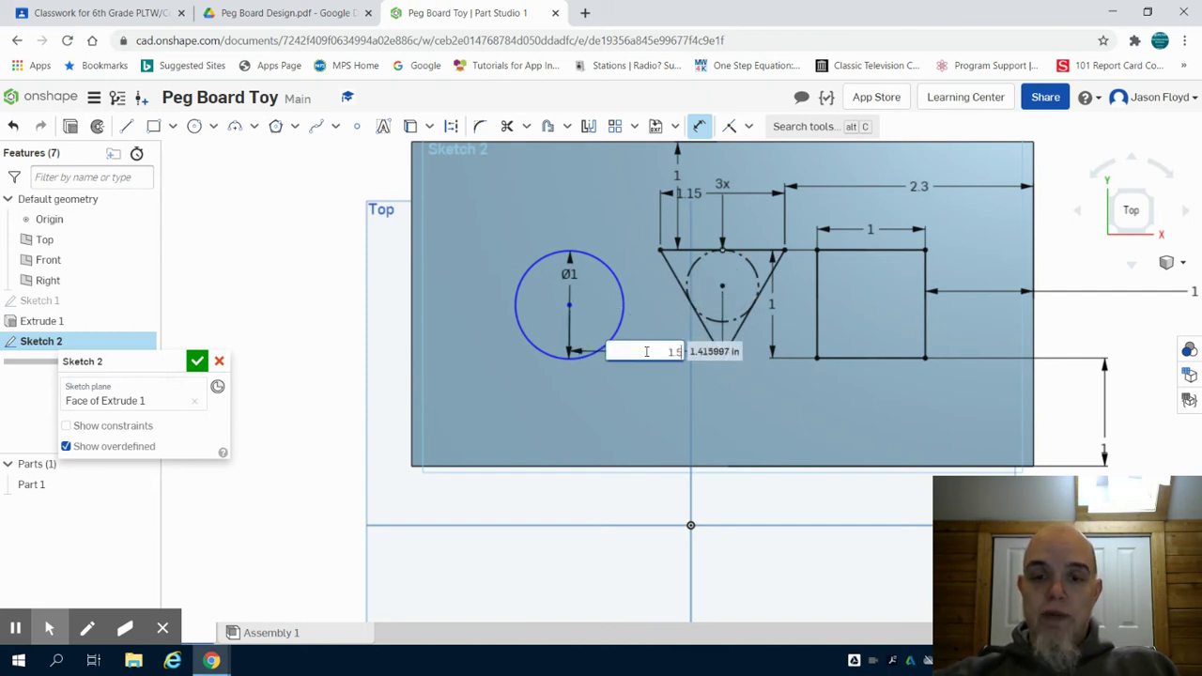
type(".5")
key("Return")
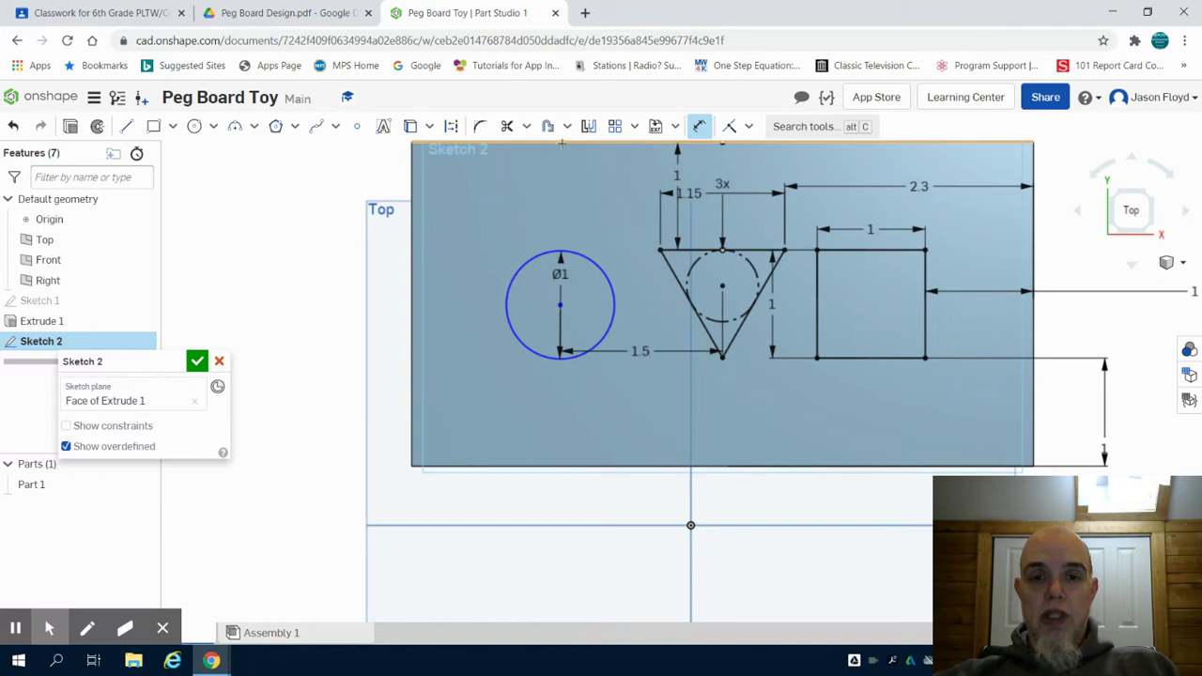
left_click(560, 142)
left_click(560, 303)
left_click(555, 188)
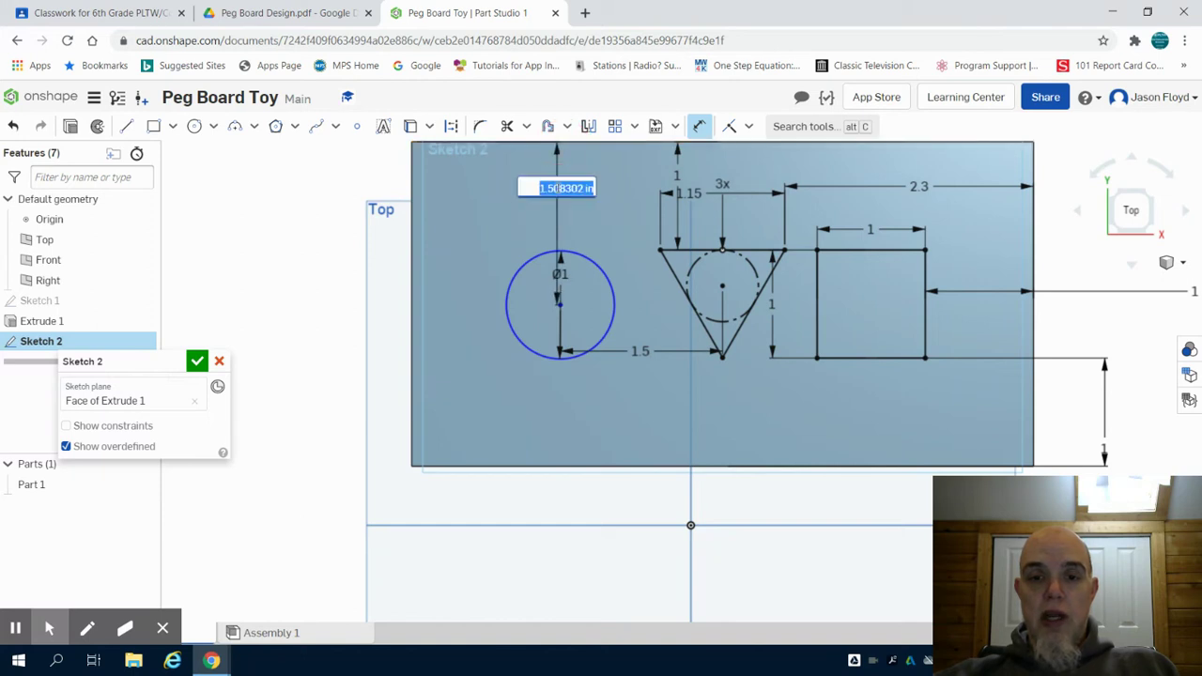
type("1.5")
key("Return")
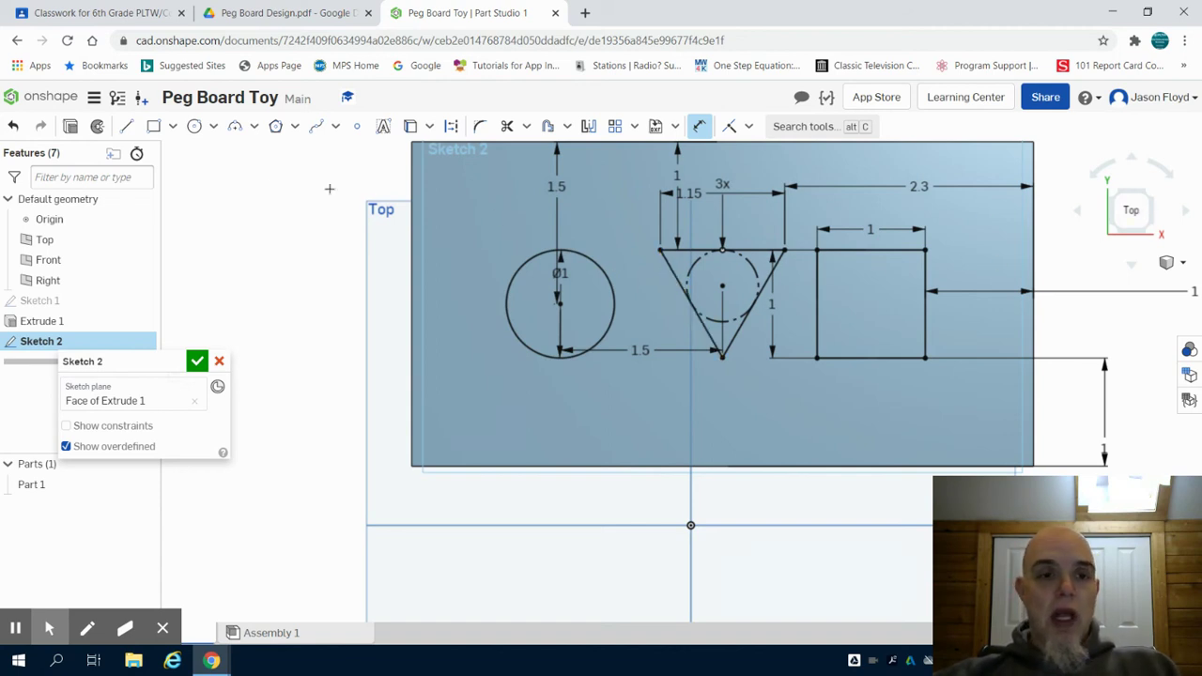
Step: Extrude Sketch 2's circle, triangle and square as a Remove cut through the block
left_click(71, 126)
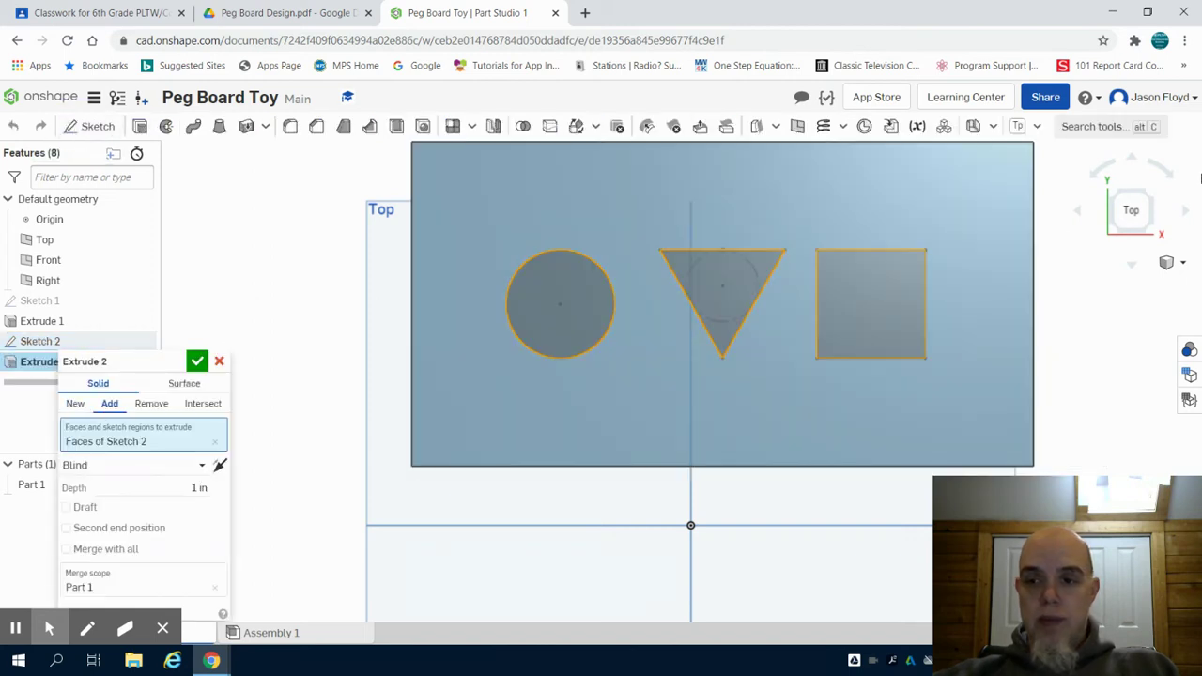
left_click(1161, 199)
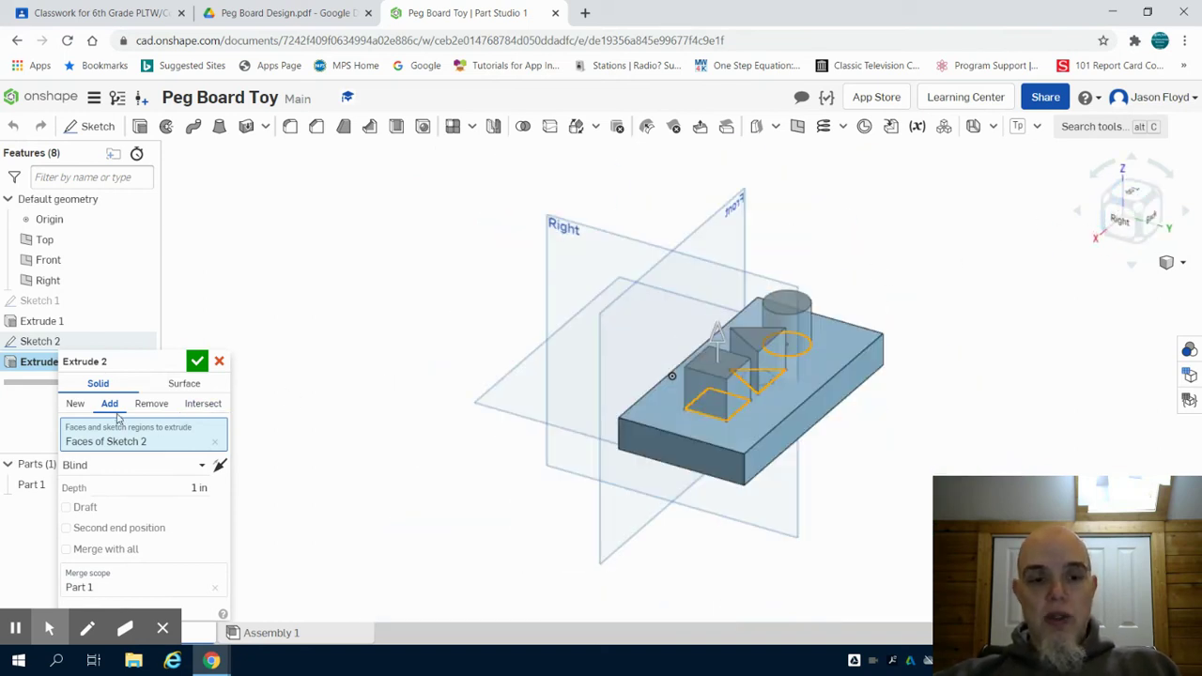
left_click(147, 407)
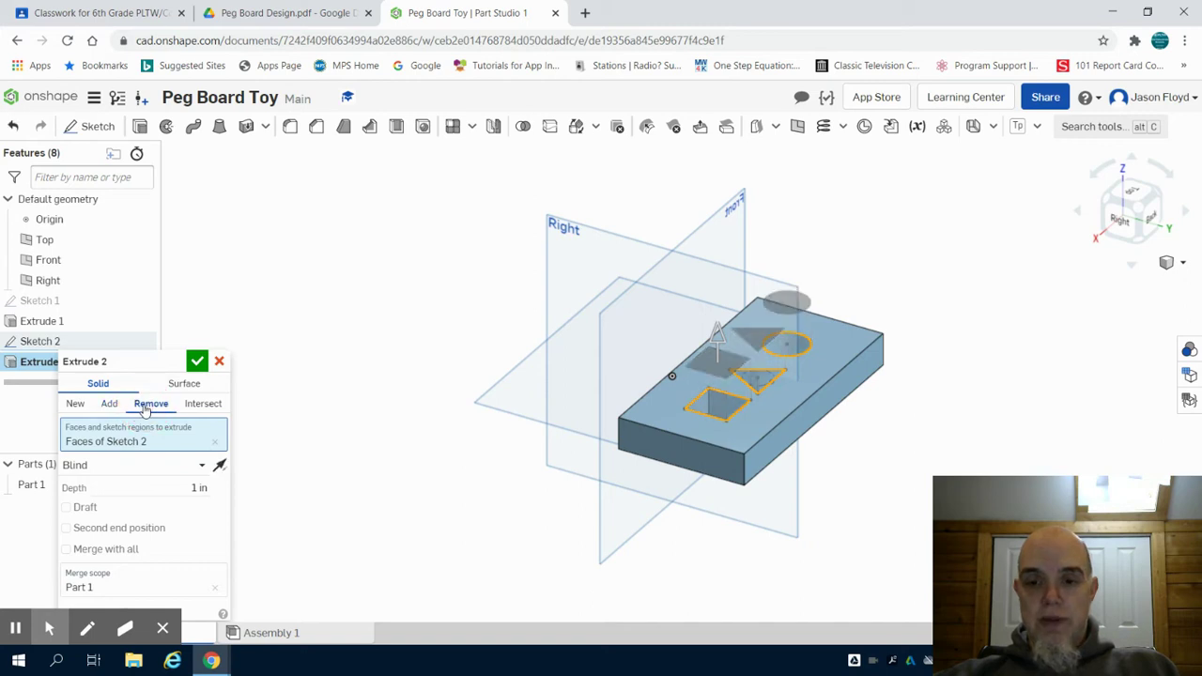
mouse_move(982, 305)
right_mouse_down()
mouse_move(999, 359)
mouse_move(971, 375)
mouse_move(963, 363)
mouse_move(952, 378)
right_mouse_up()
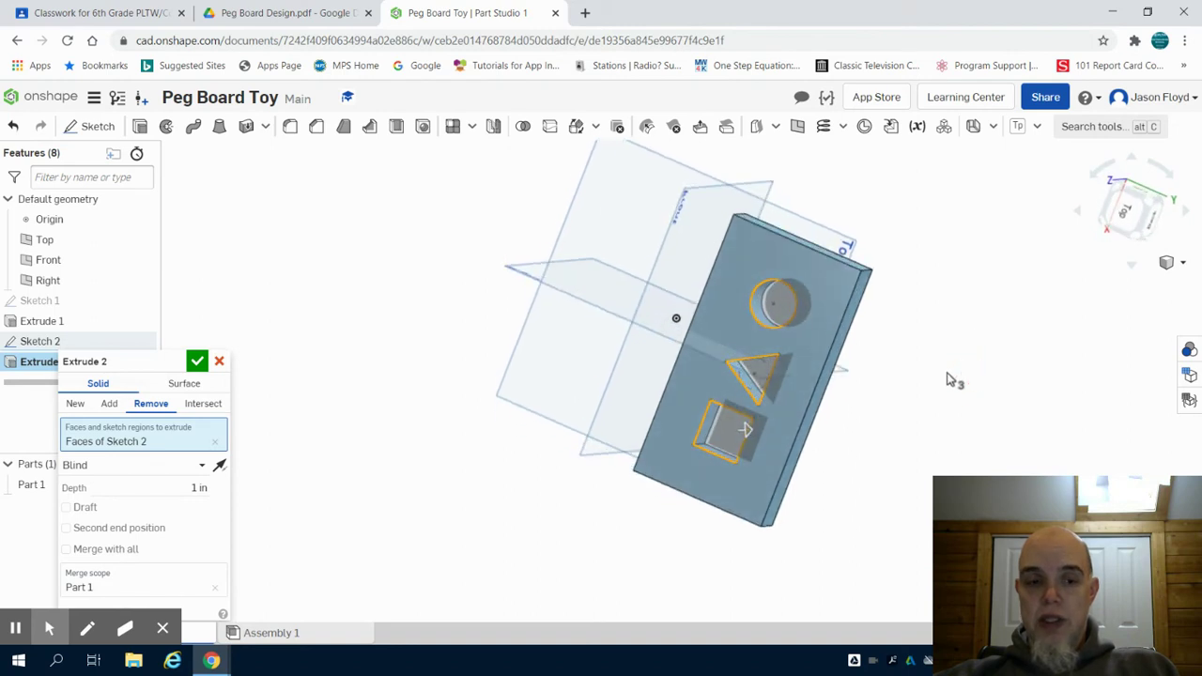
left_click(198, 361)
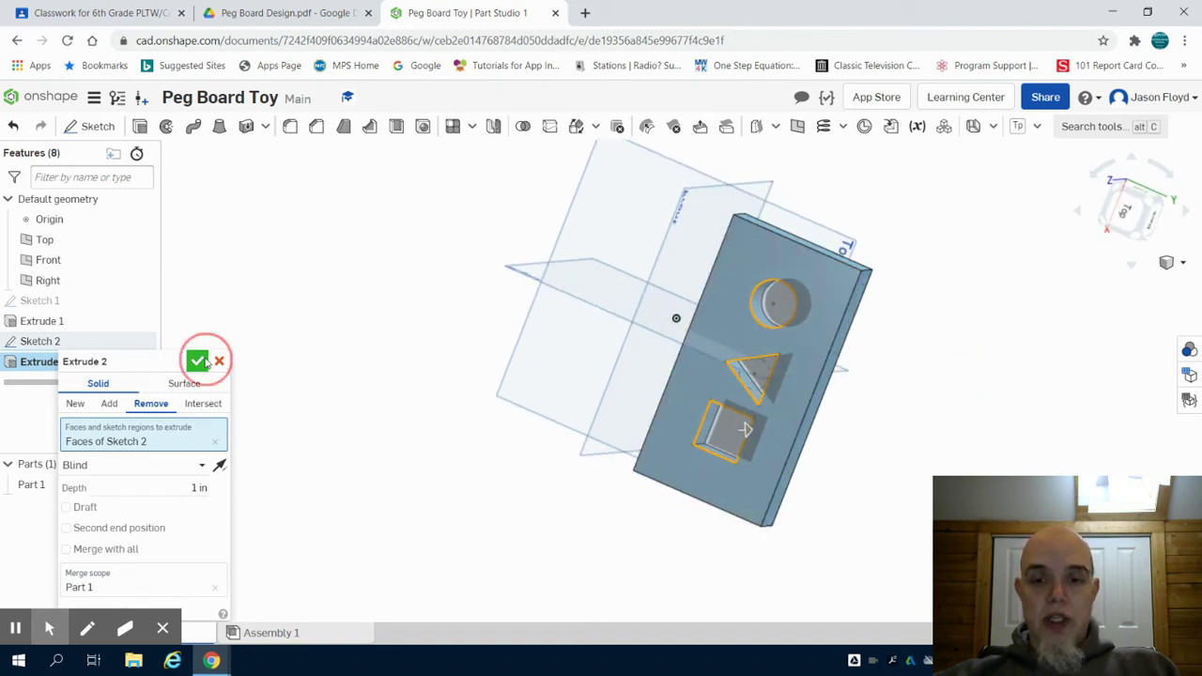
Step: Review Extrude 1's settings in isometric view and close it unchanged
left_click(1151, 205)
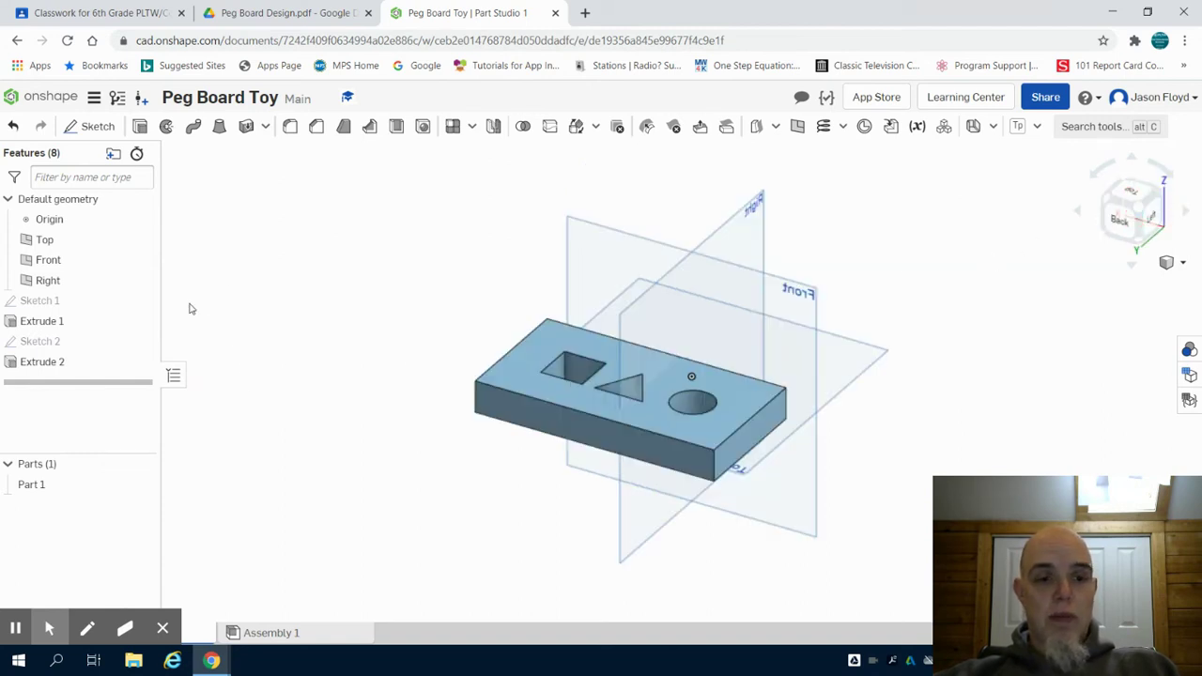
left_click(29, 322)
double_click(28, 323)
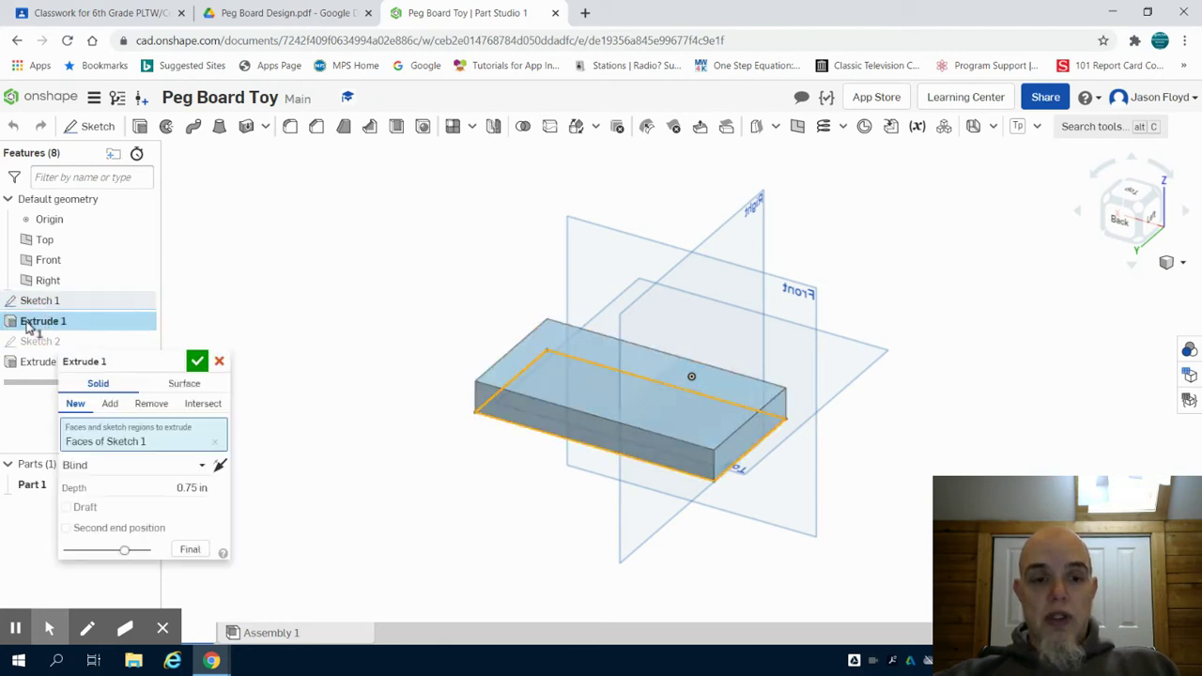
left_click(220, 362)
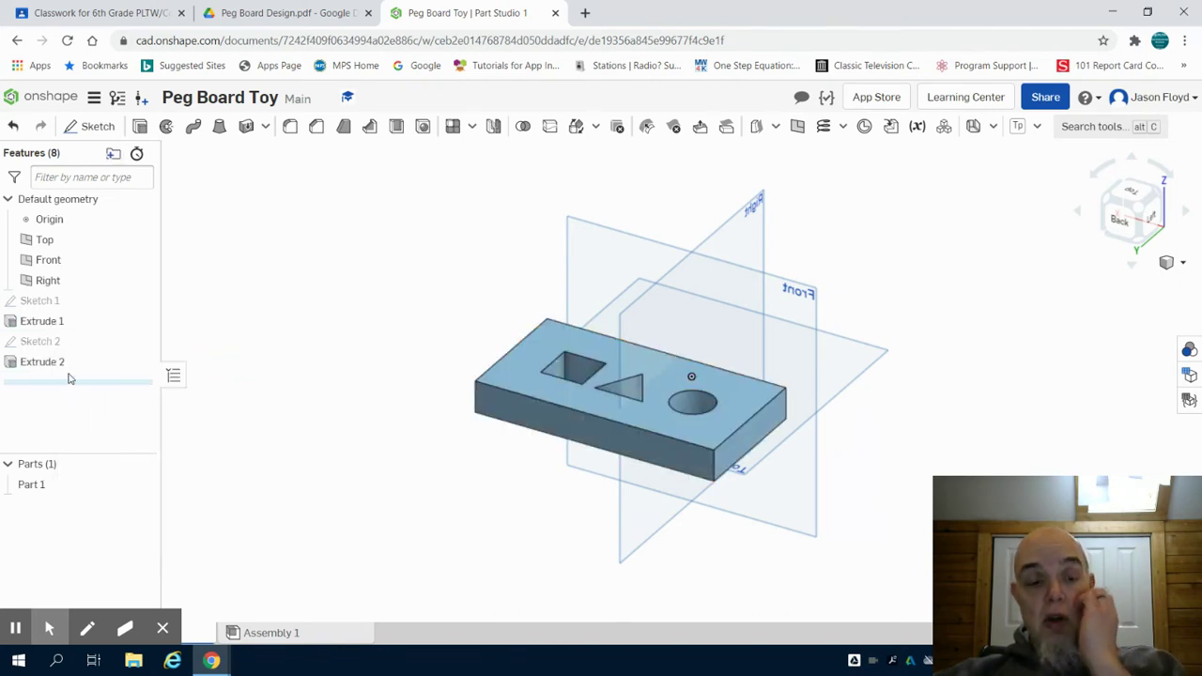
Step: Rename Part 1 to Pegboard
right_click(40, 490)
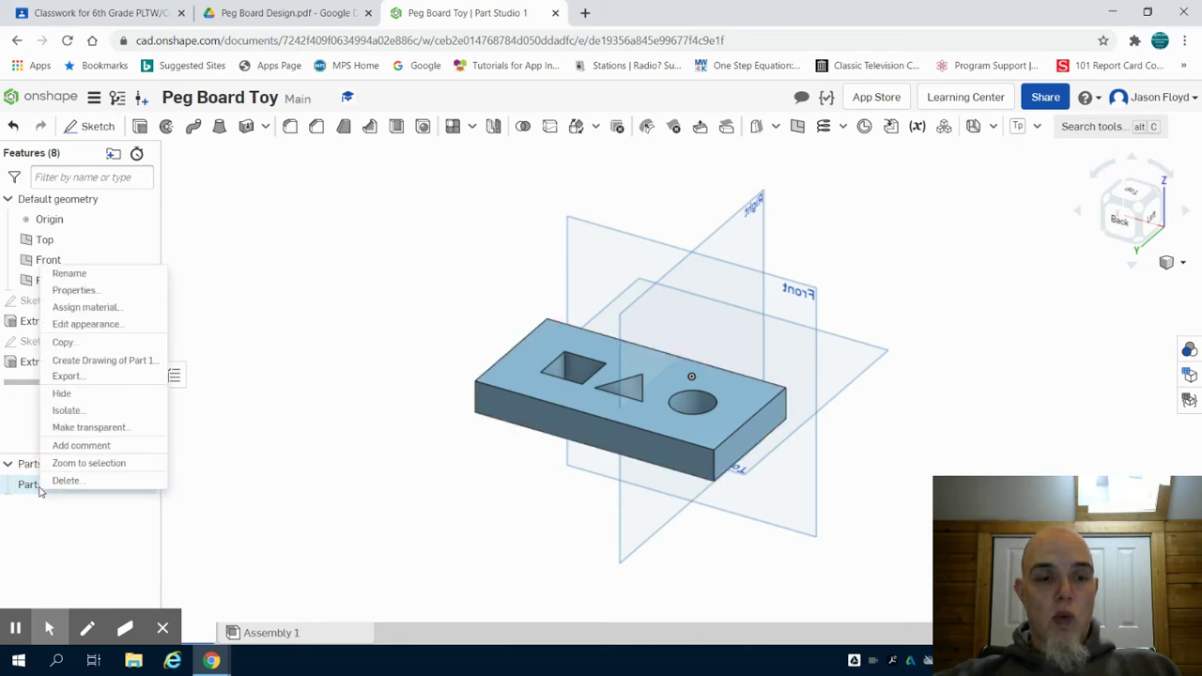
left_click(79, 274)
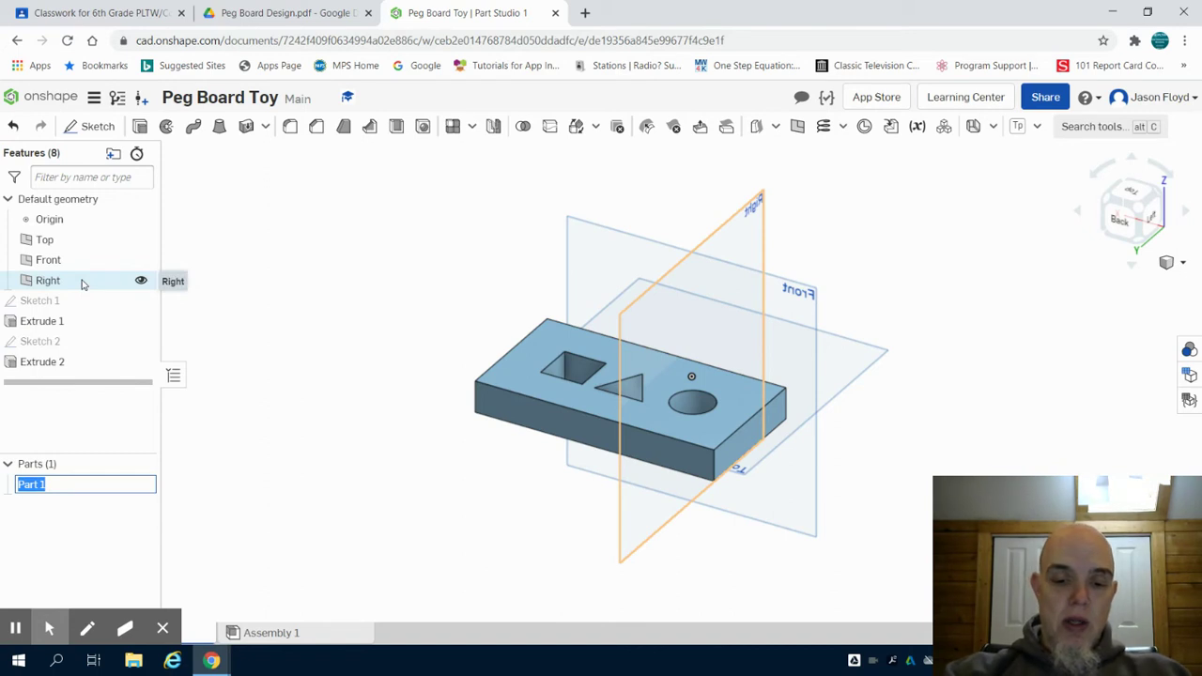
type("Pegbo")
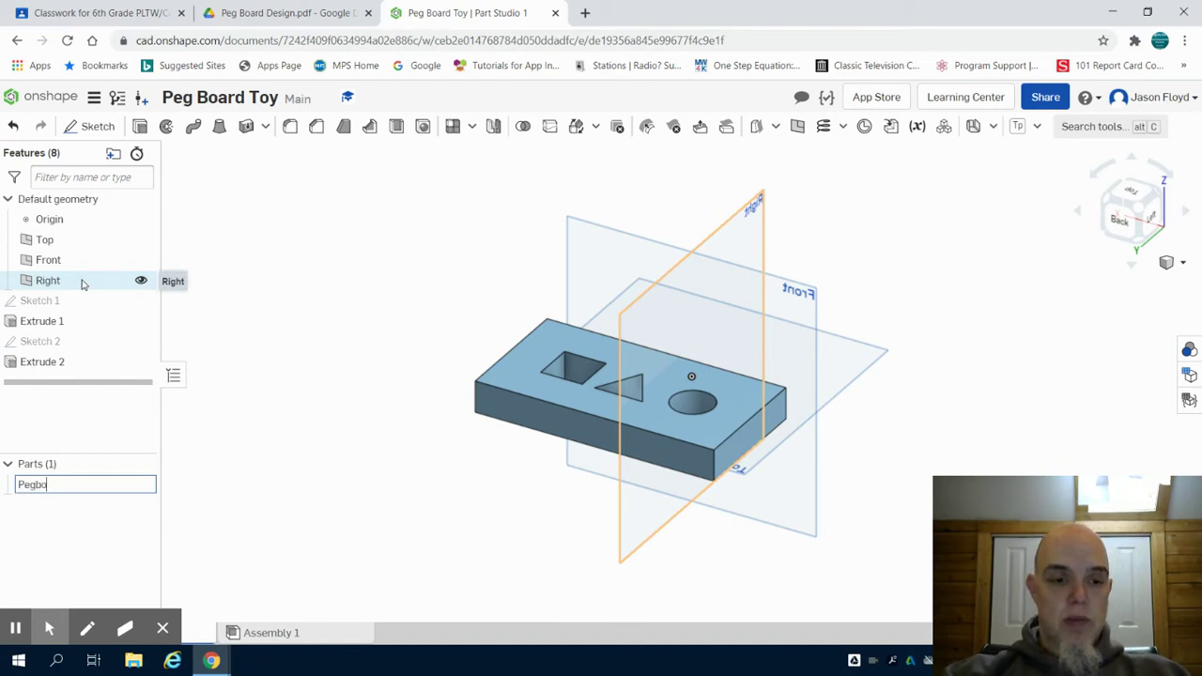
key("Return")
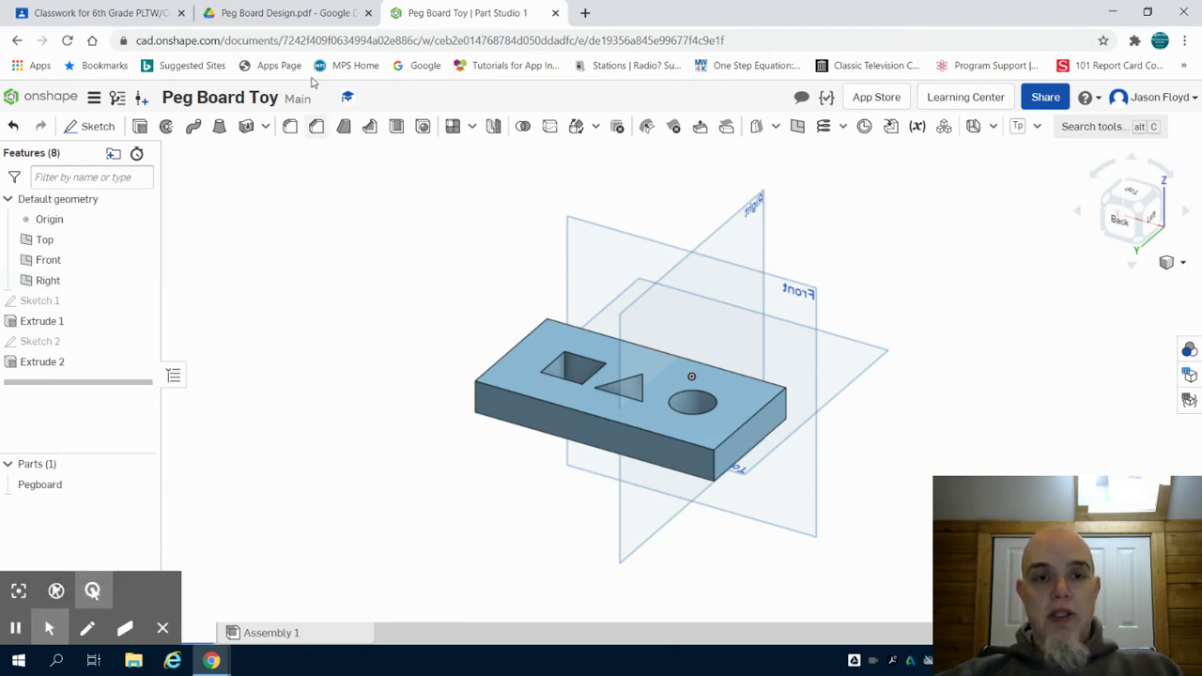
left_click(286, 14)
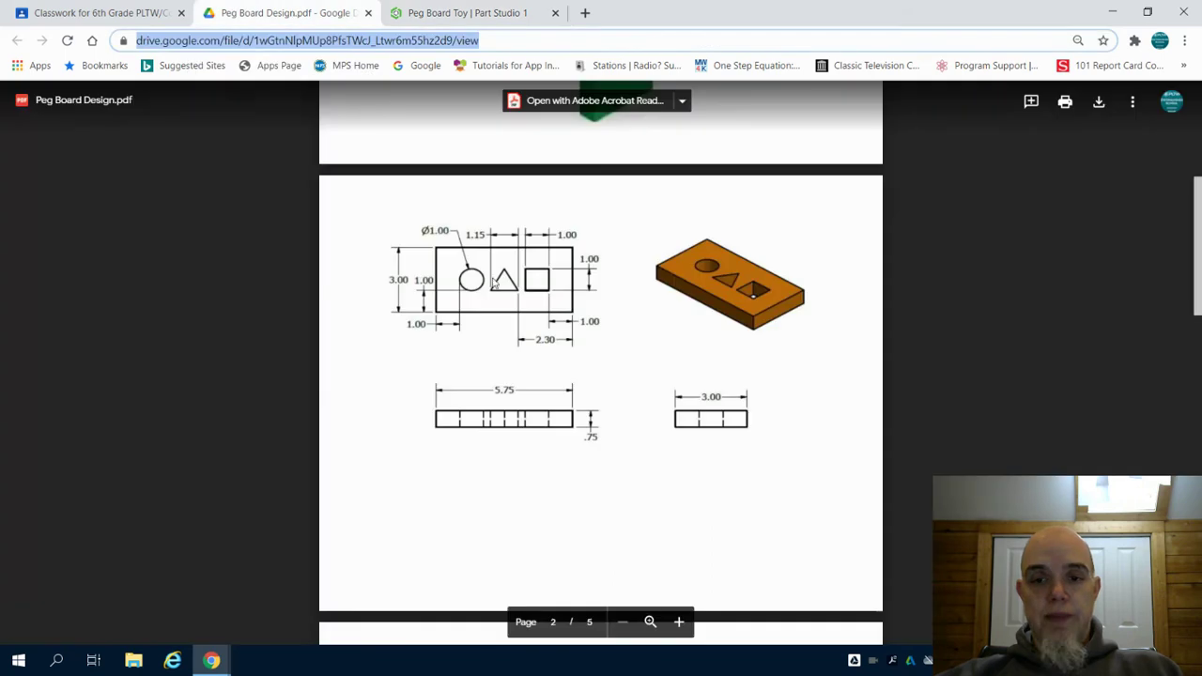
scroll(526, 320, "down", 5)
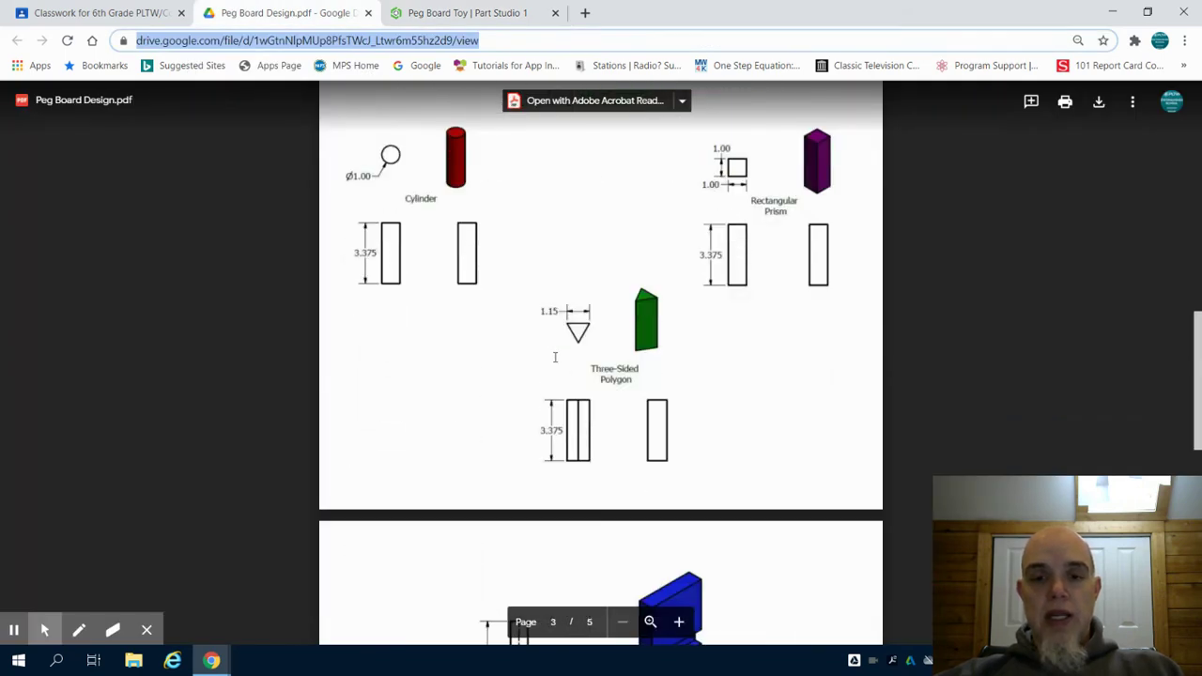
scroll(555, 357, "up", 1)
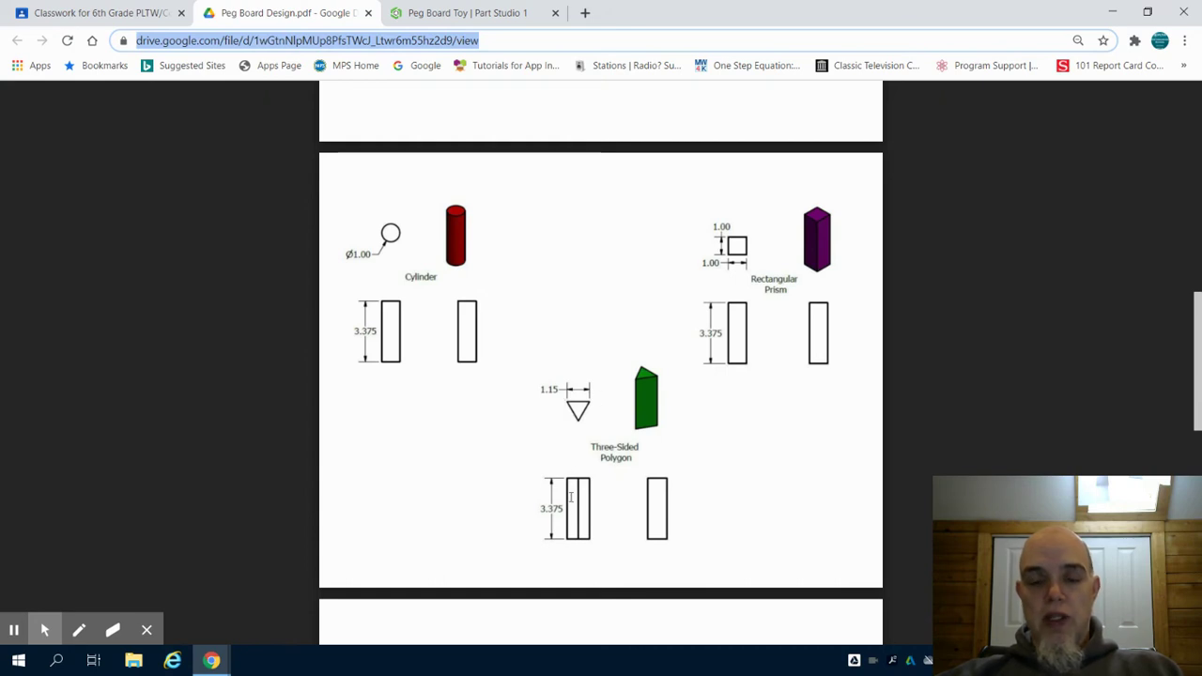
left_click(474, 14)
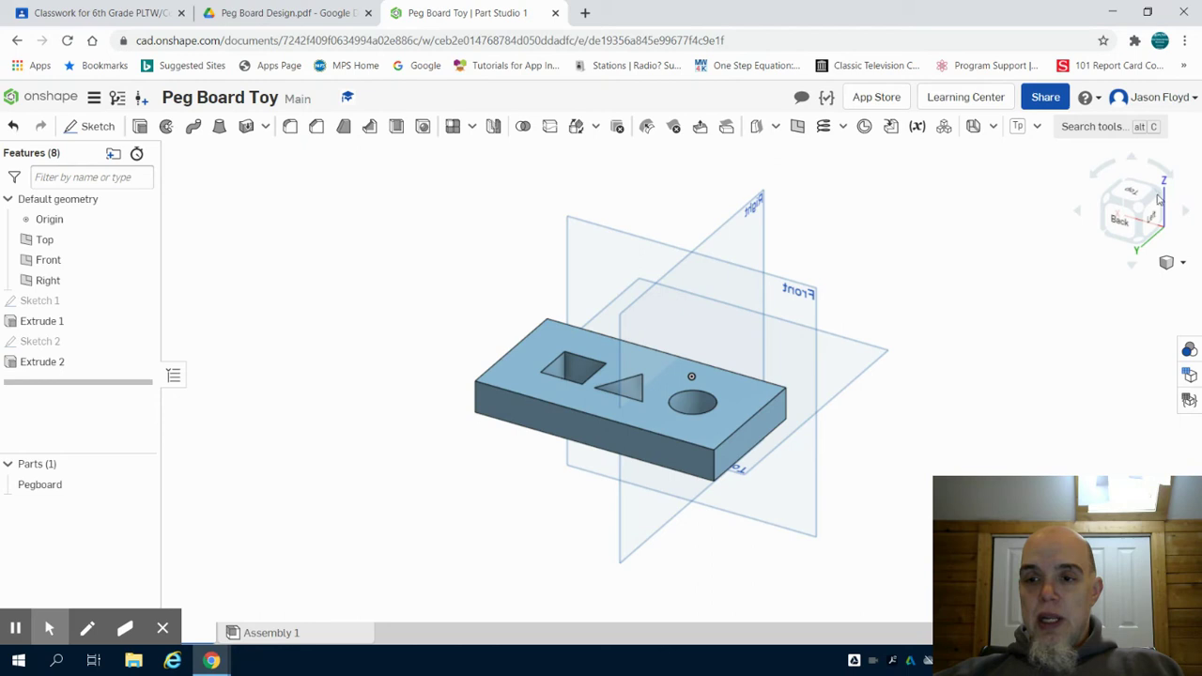
Step: Start a new sketch on the Top plane, viewed straight down
left_click(1158, 197)
left_click(1159, 198)
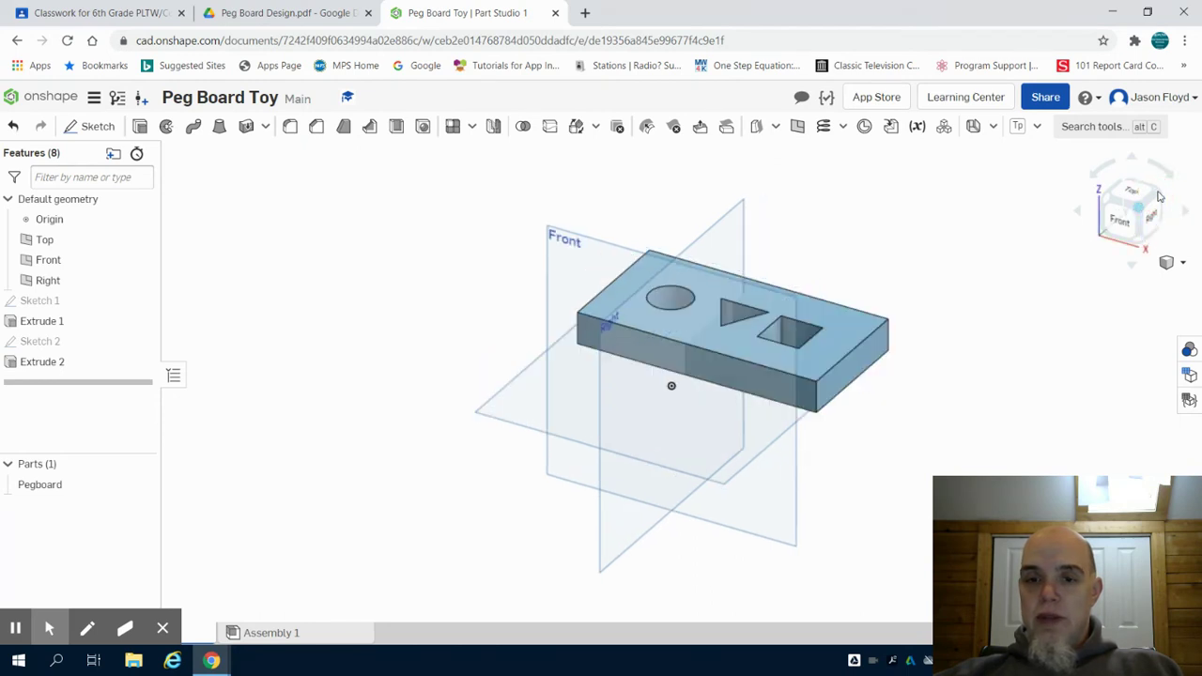
left_click(83, 128)
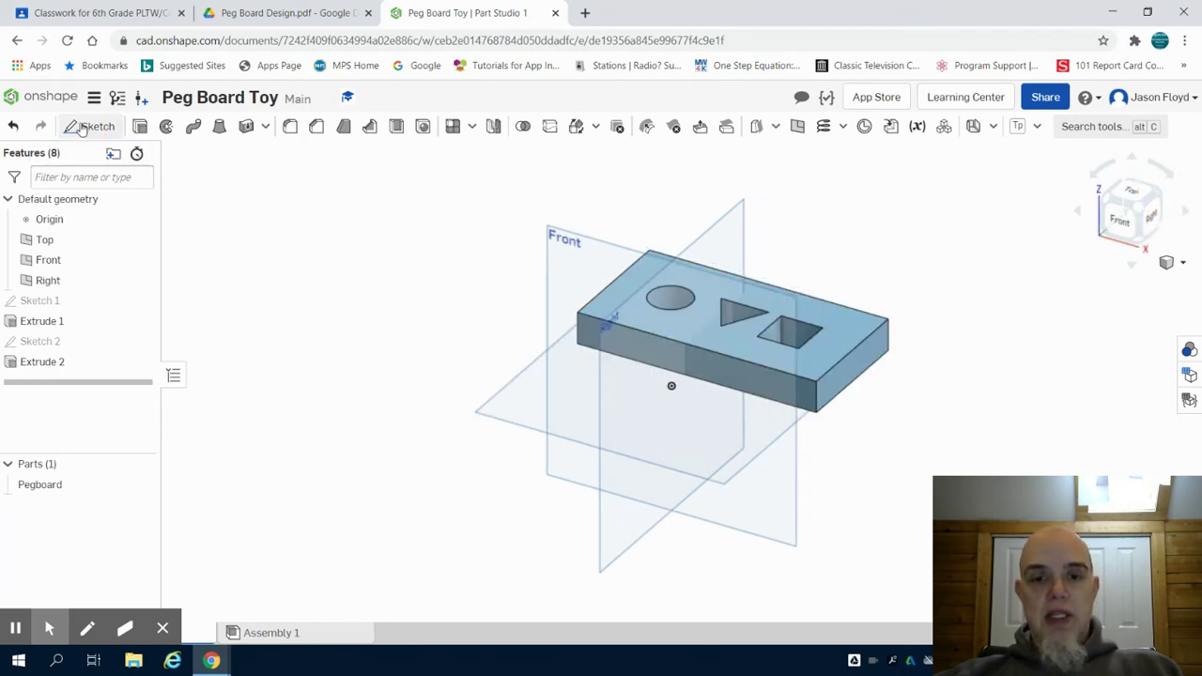
left_click(565, 415)
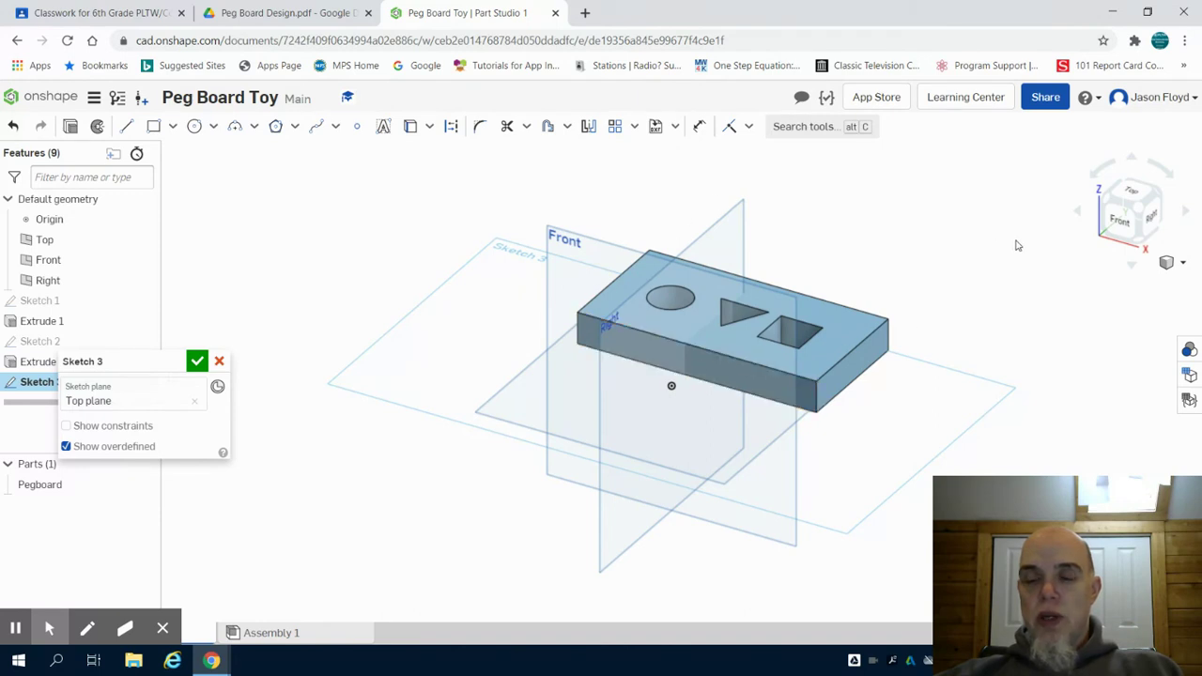
left_click(1133, 194)
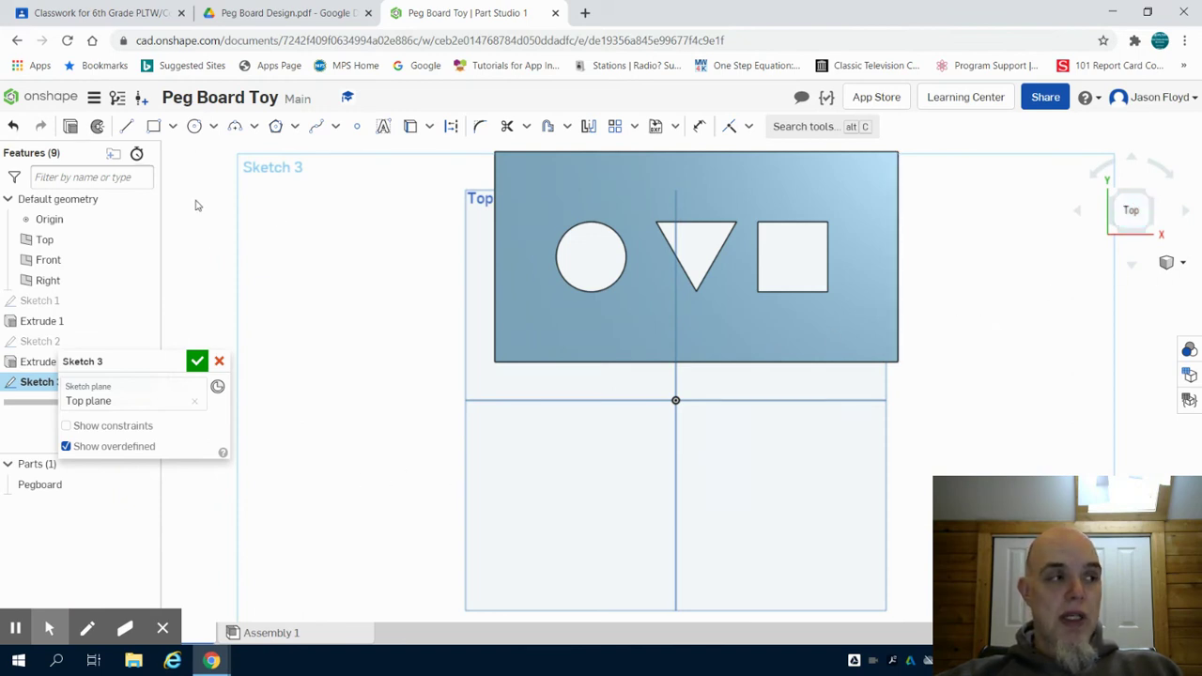
Step: Draw a circle beside the pegboard with a 1 inch diameter
left_click(194, 126)
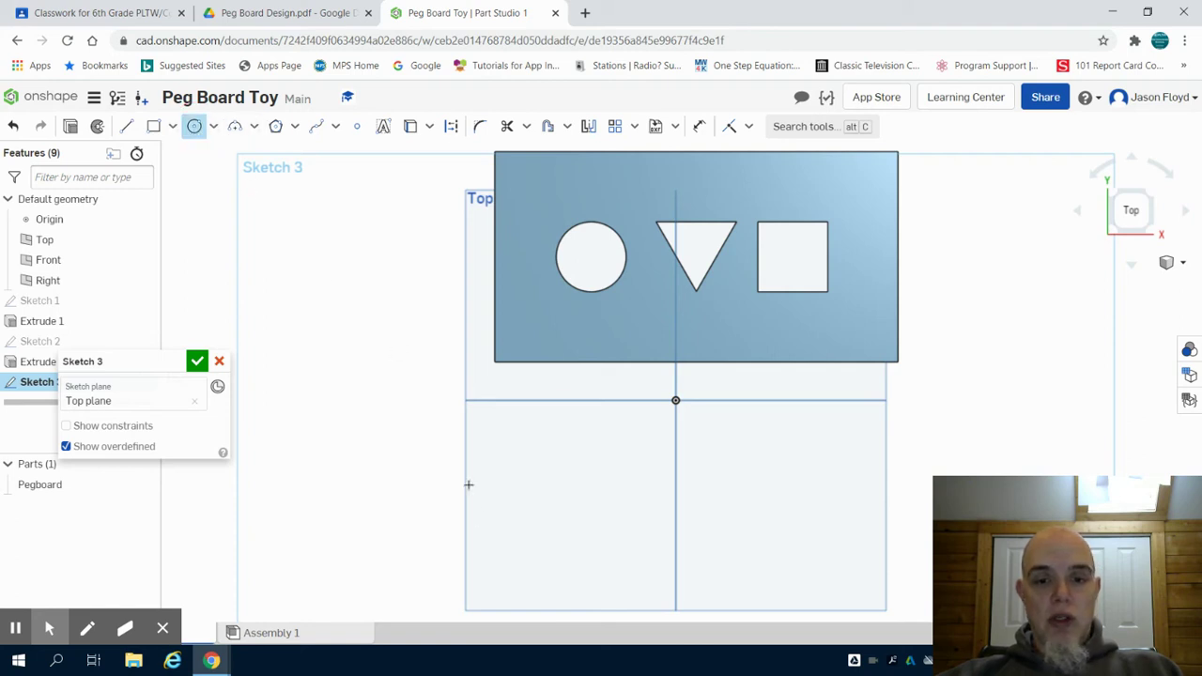
left_click(433, 517)
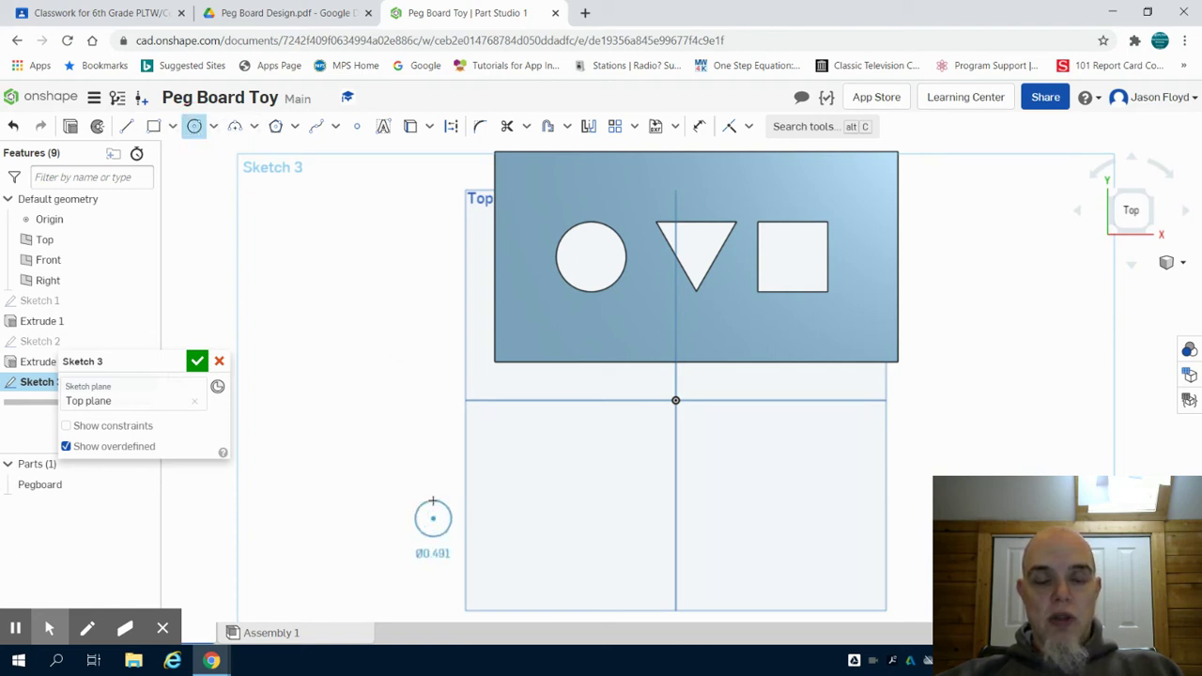
left_click(434, 479)
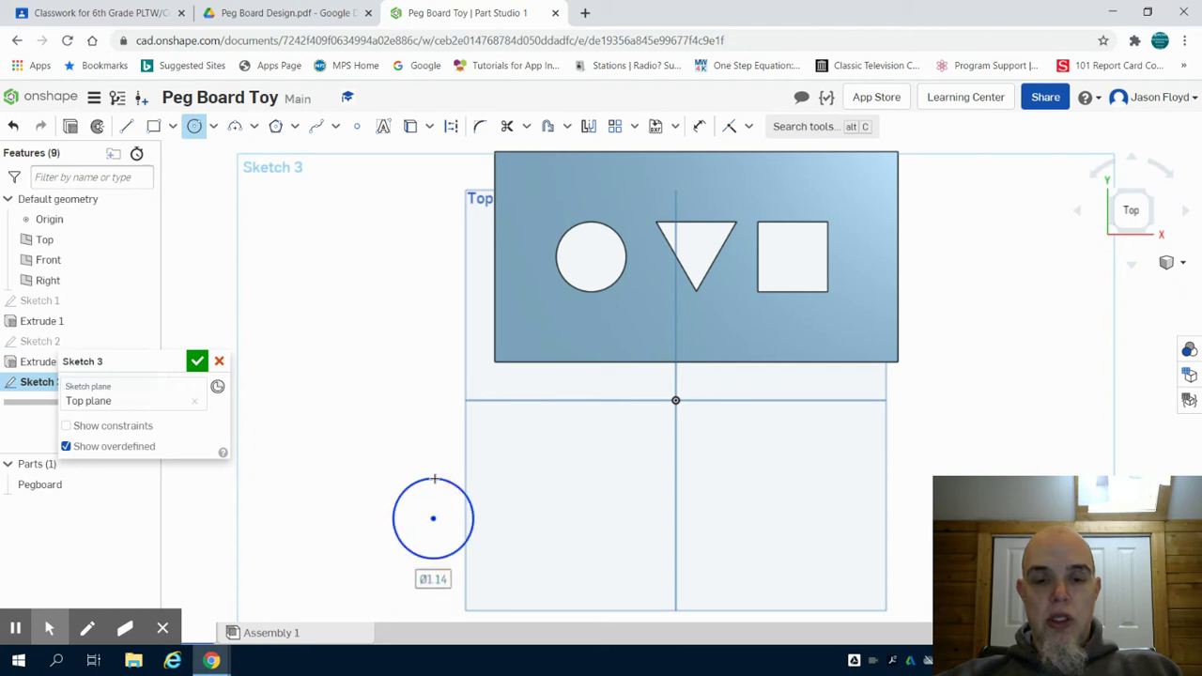
type("1")
key("Return")
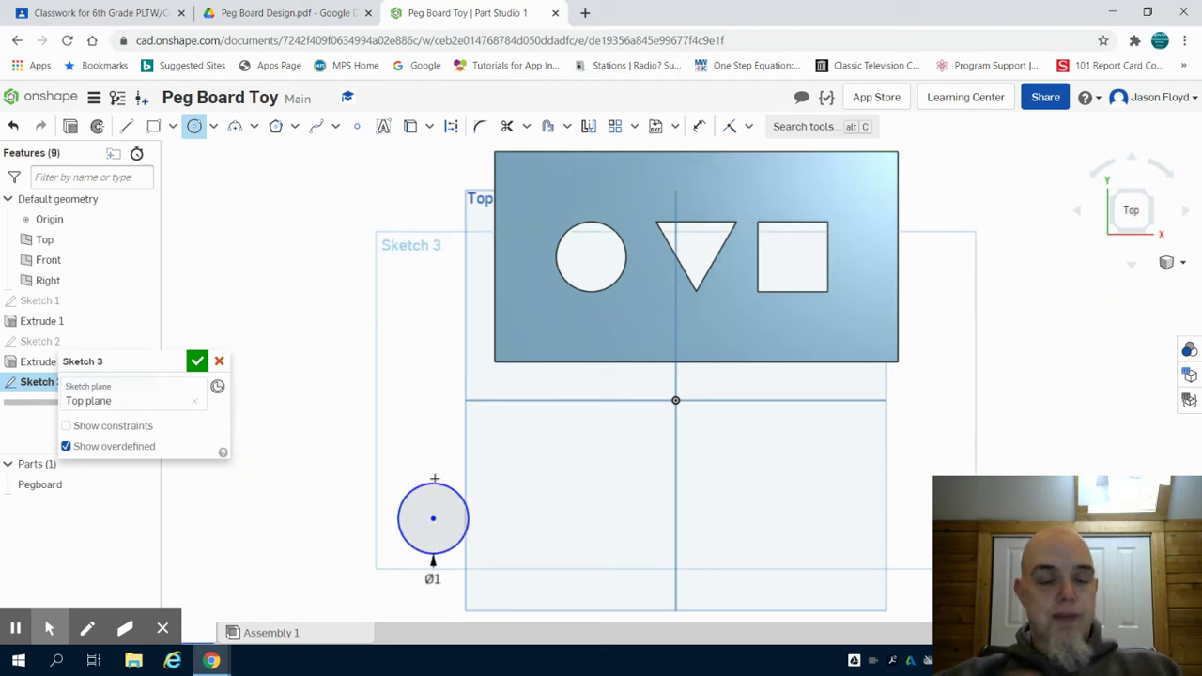
Step: Extrude the circle sketch 3.875 in as a new part, the cylinder peg
left_click(73, 127)
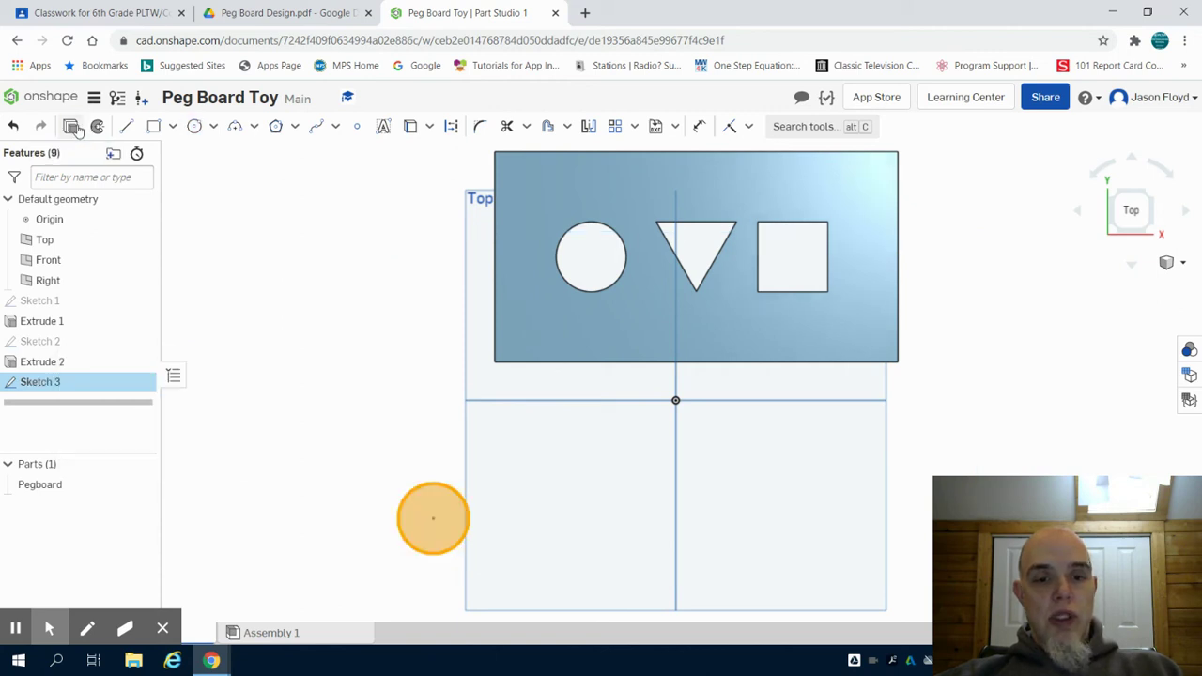
key("shift+e")
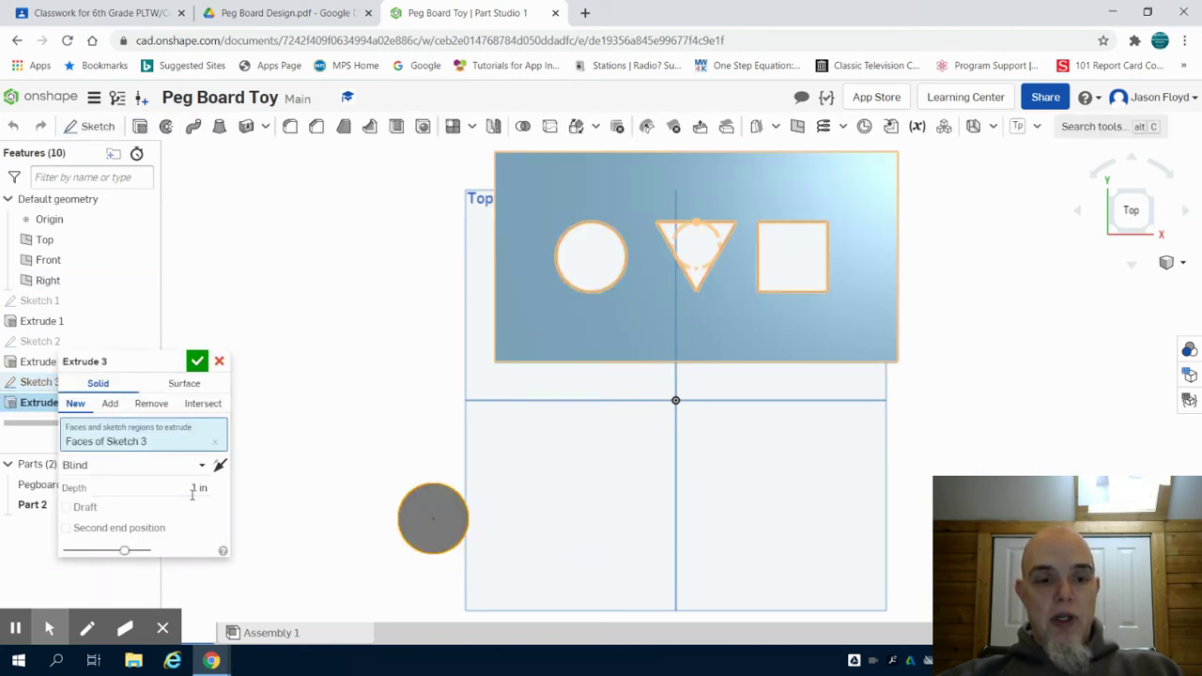
left_click(198, 488)
type("3")
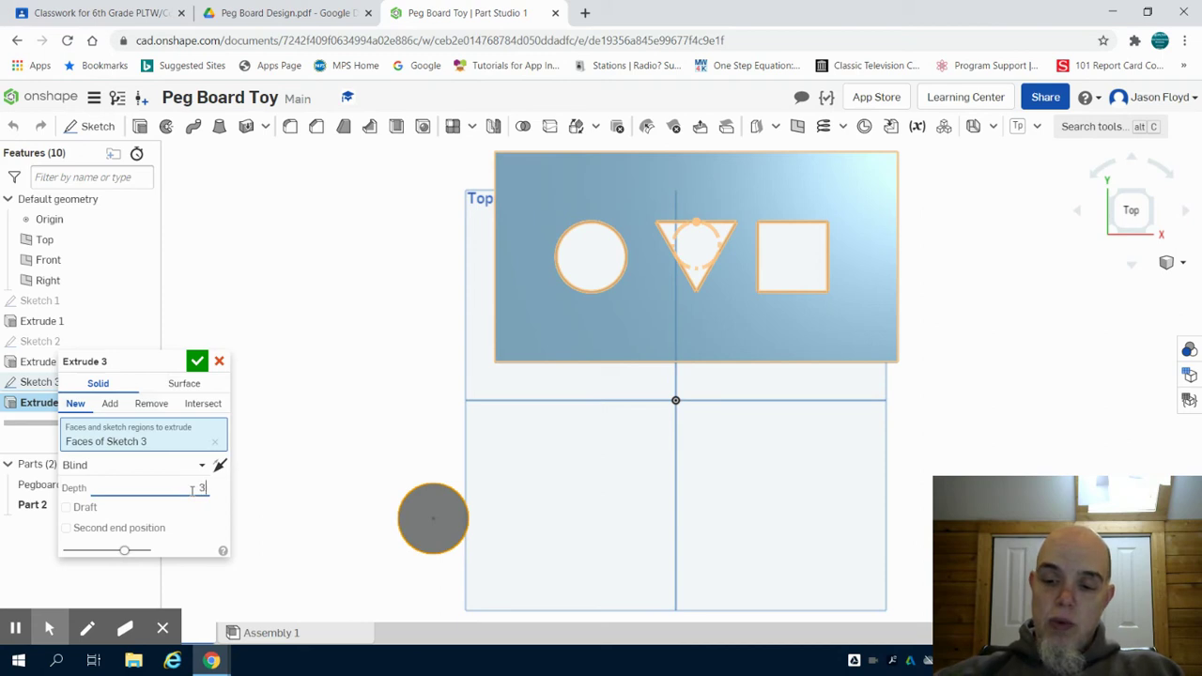
type(".875")
key("Return")
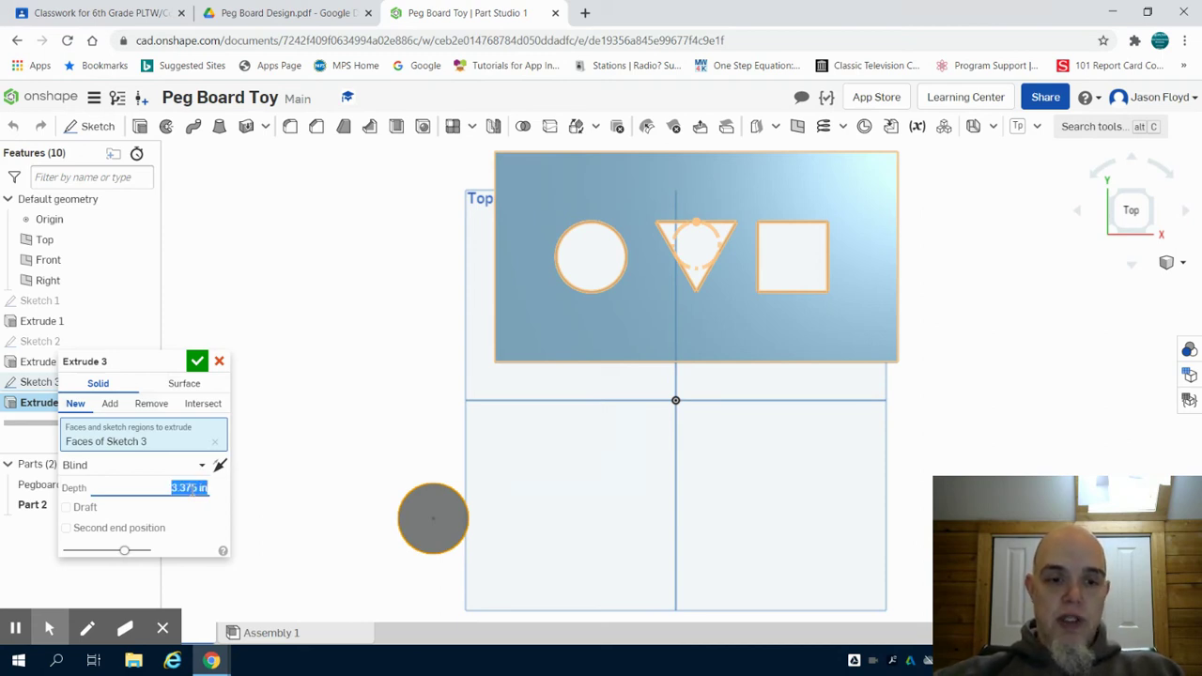
left_click(197, 360)
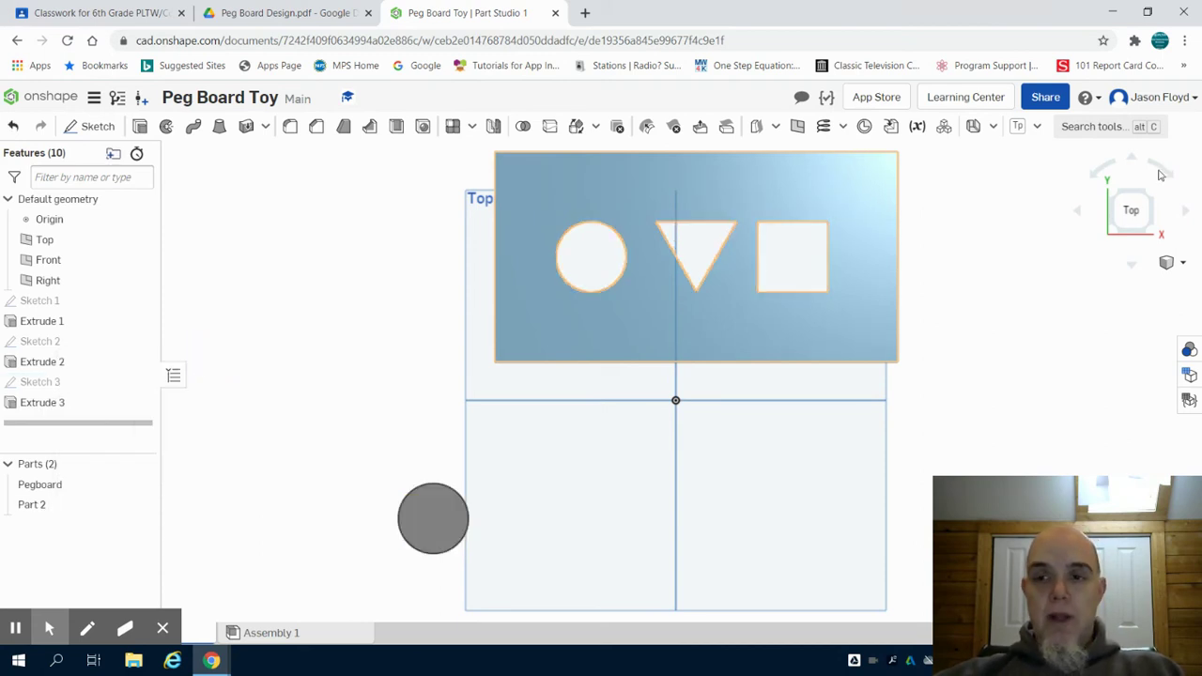
Step: Rename Part 2 to Cylinder in the Parts list
left_click(1150, 204)
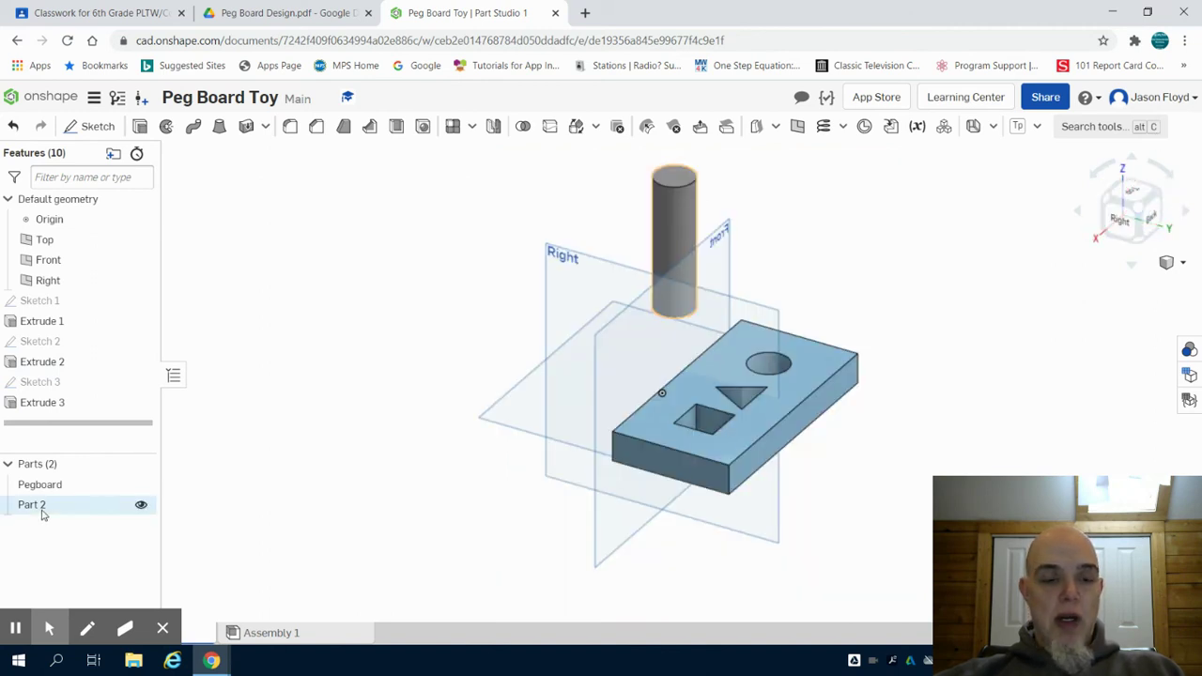
right_click(42, 513)
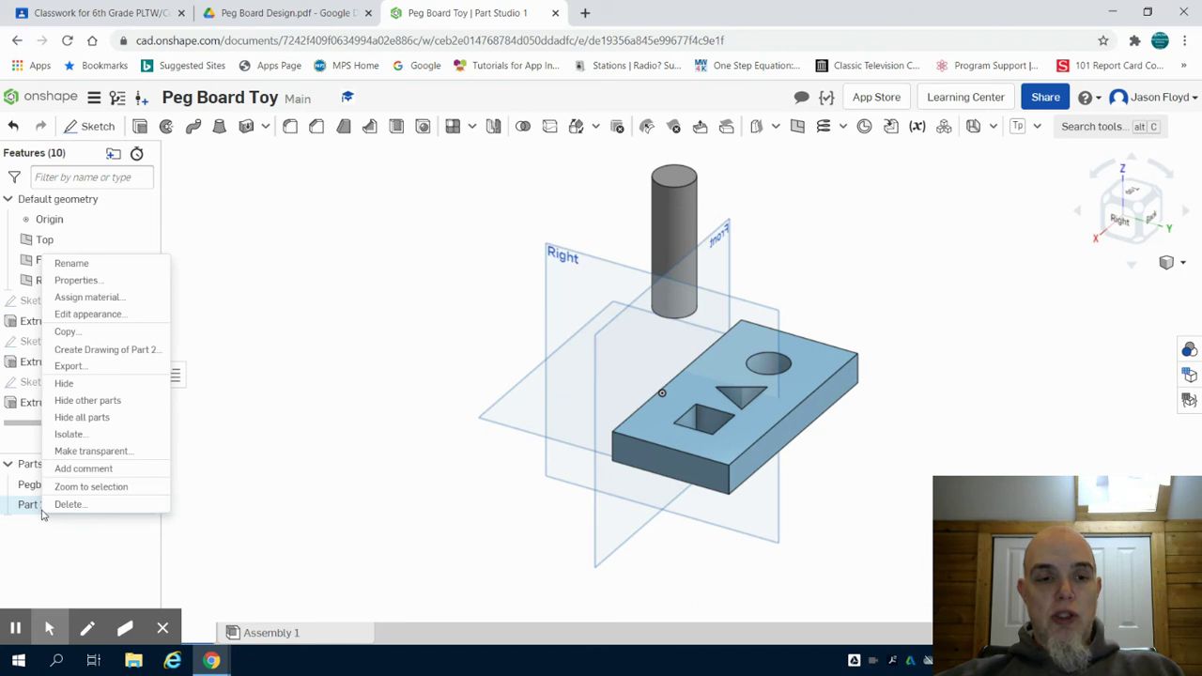
left_click(94, 269)
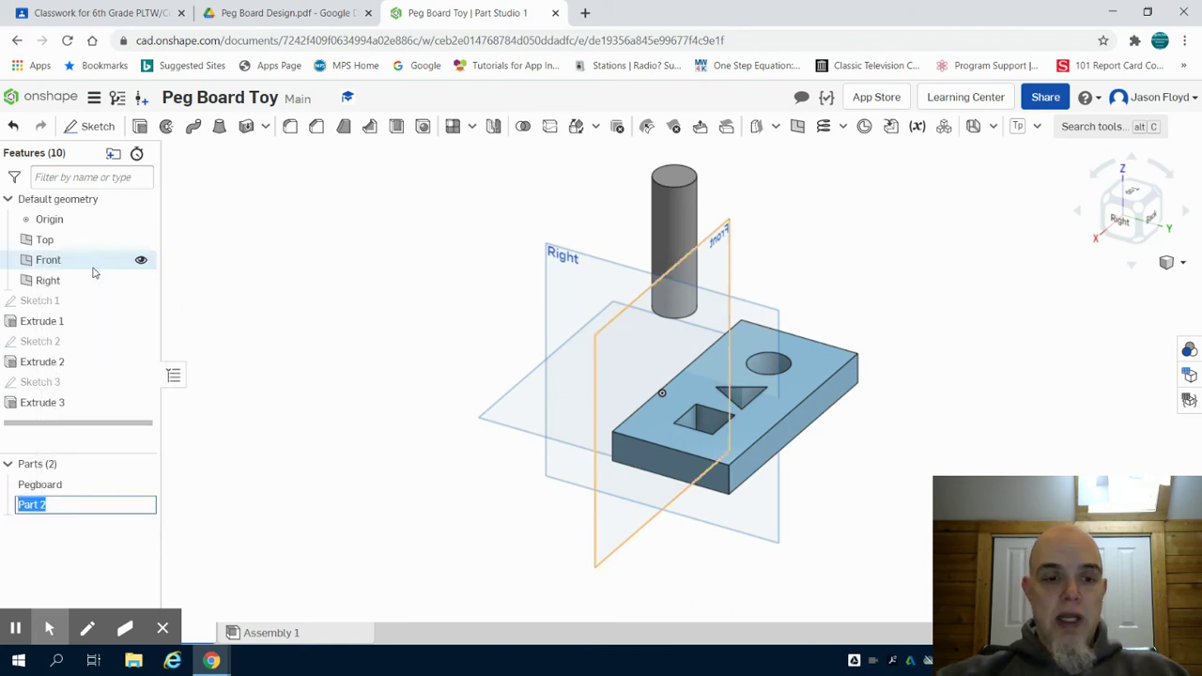
type("Cylind")
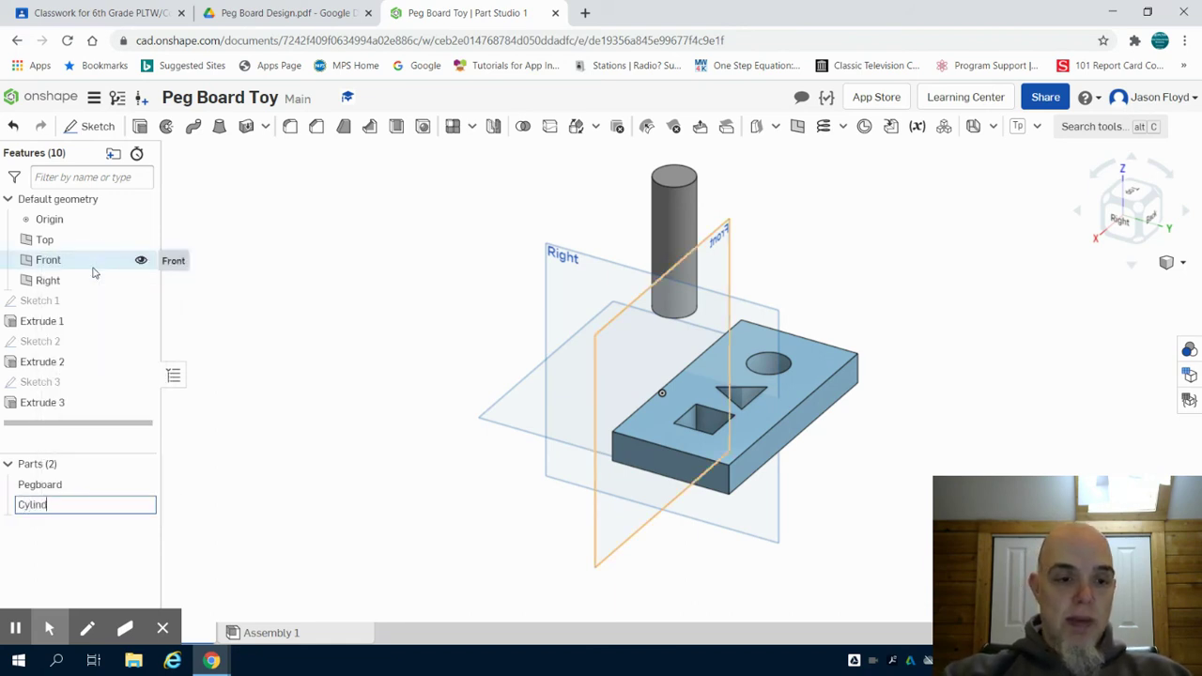
type("er")
key("Return")
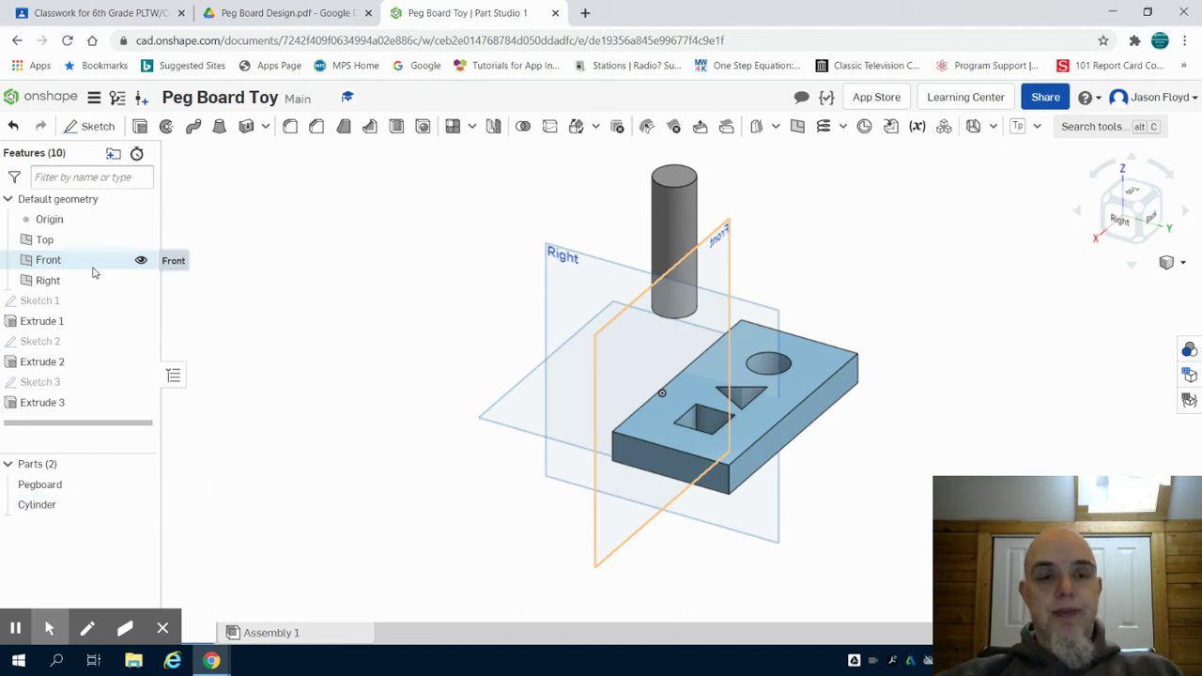
Step: Start a new sketch on the Top plane, viewed from above
left_click(92, 128)
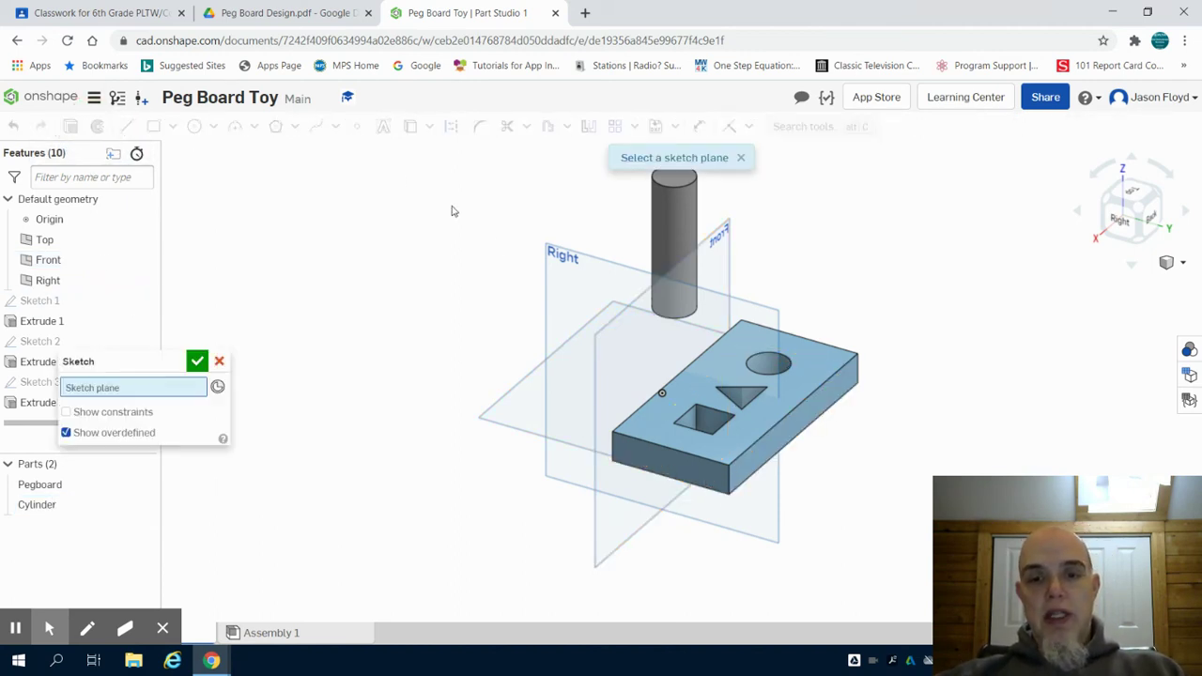
left_click(546, 386)
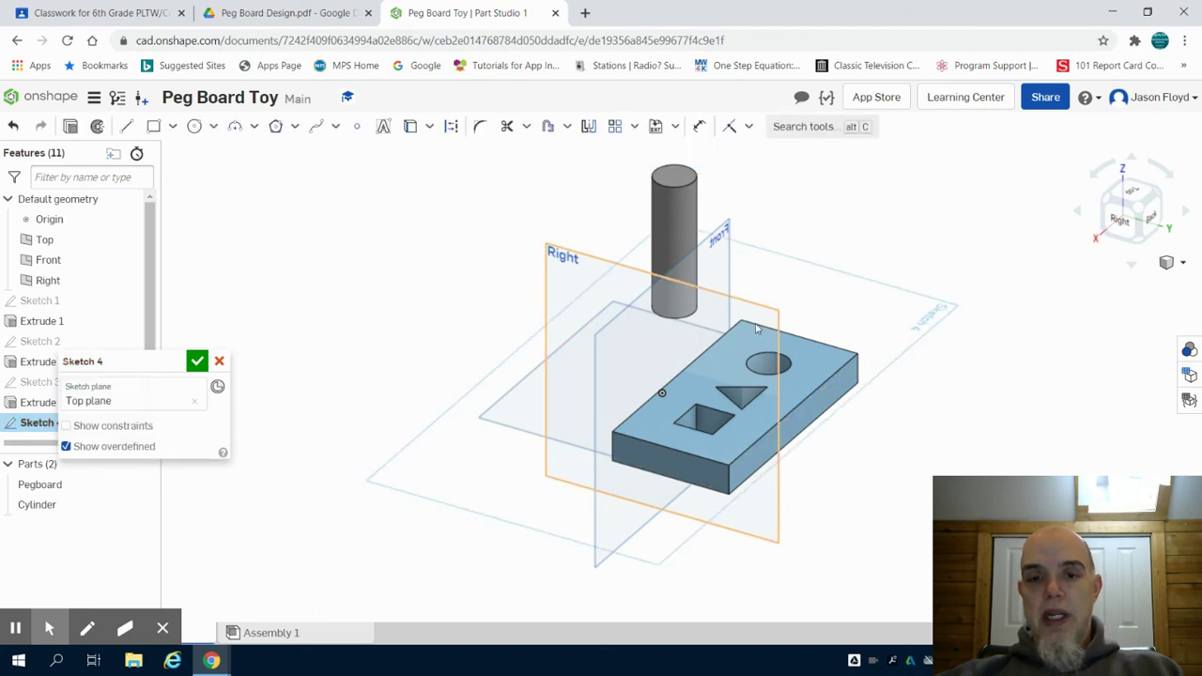
left_click(1126, 197)
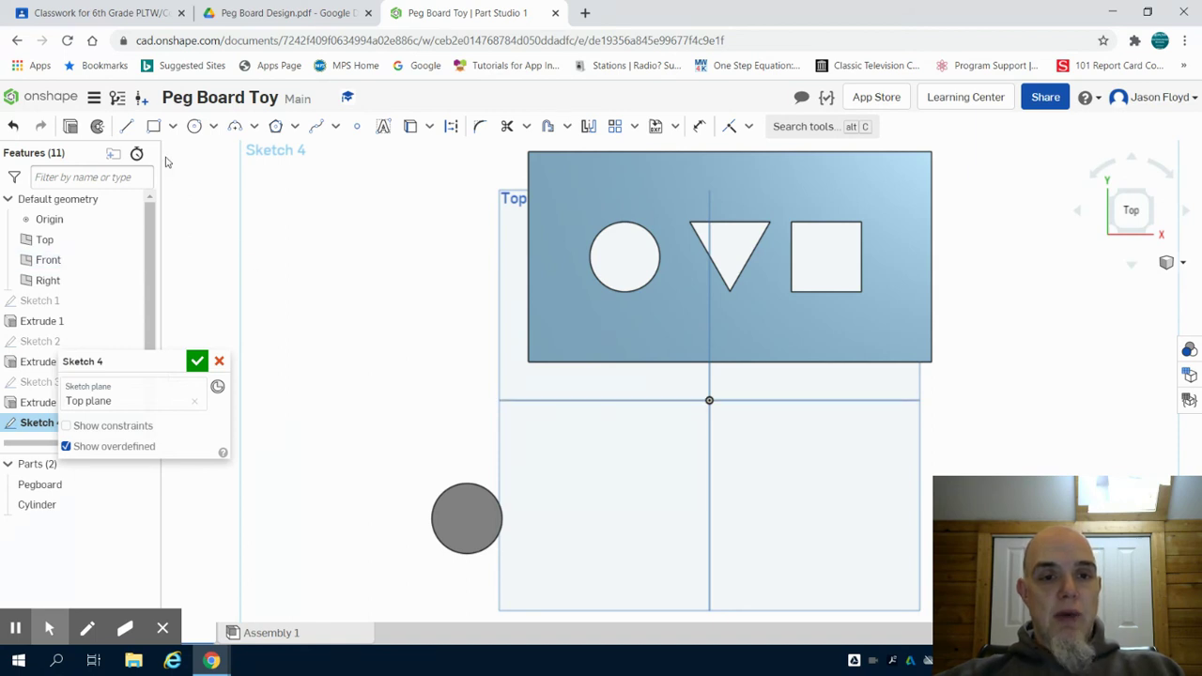
Step: Draw a 1 × 1 inch rectangle below the board beside the cylinder
left_click(154, 125)
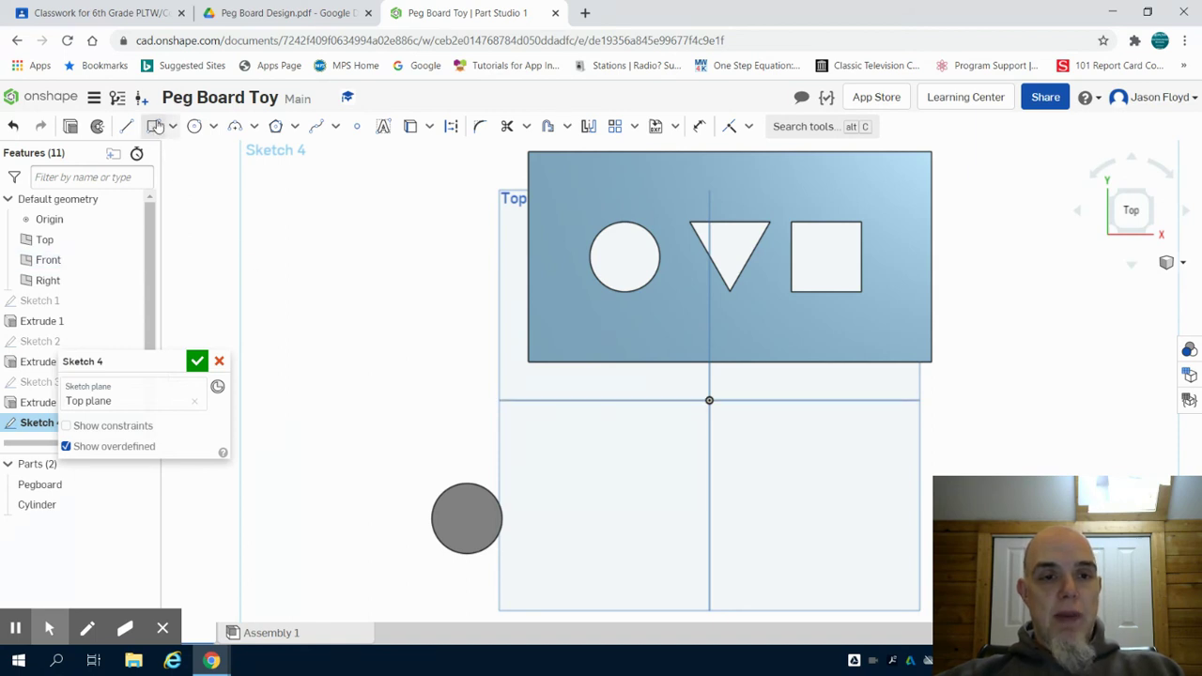
left_click(598, 481)
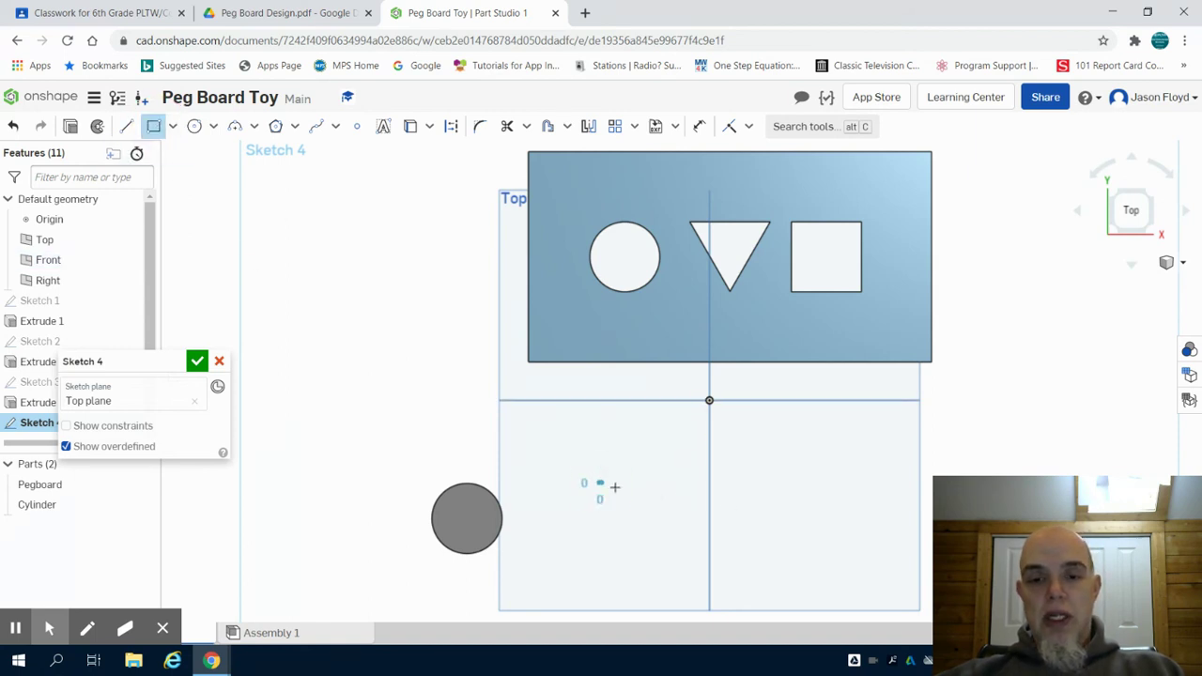
left_click(659, 538)
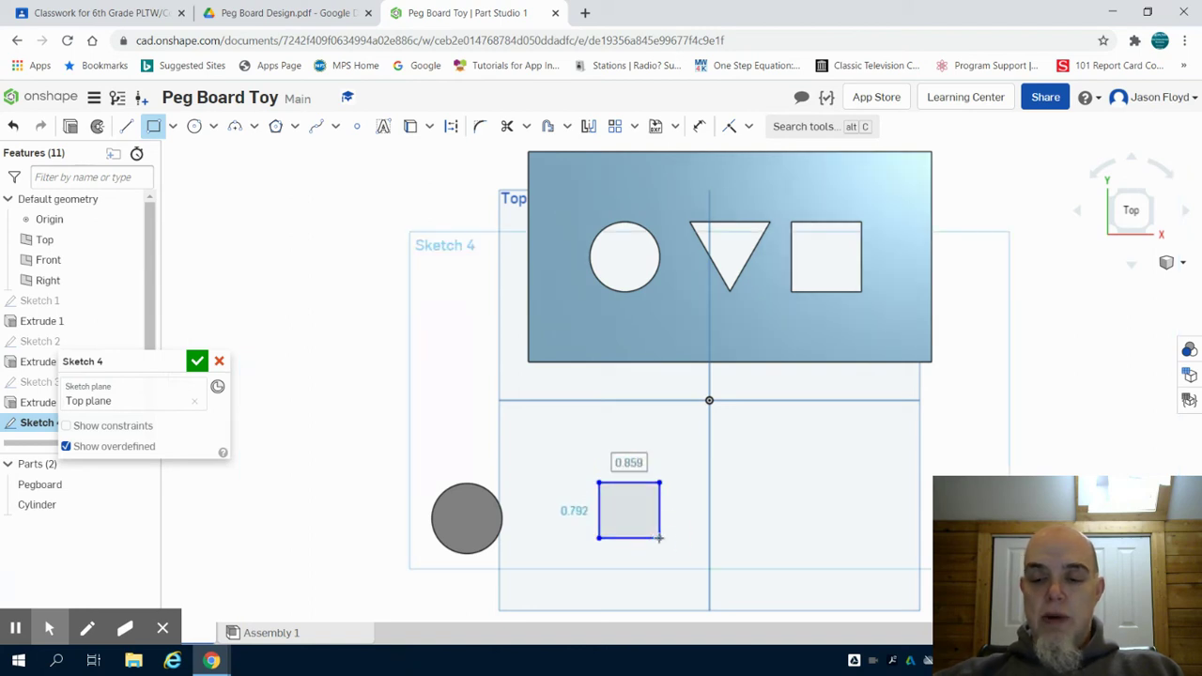
type("1")
key("Tab")
type("1")
key("Return")
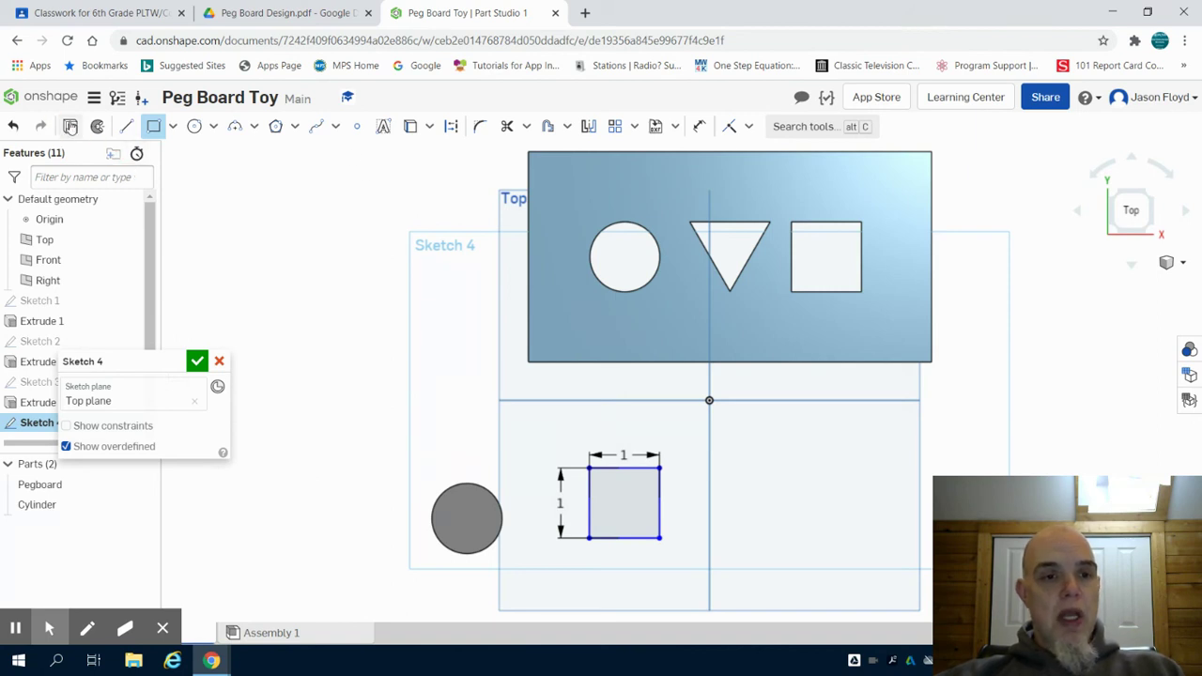
Step: Extrude the square sketch 3.375 in into the square peg and view it isometrically
left_click(74, 127)
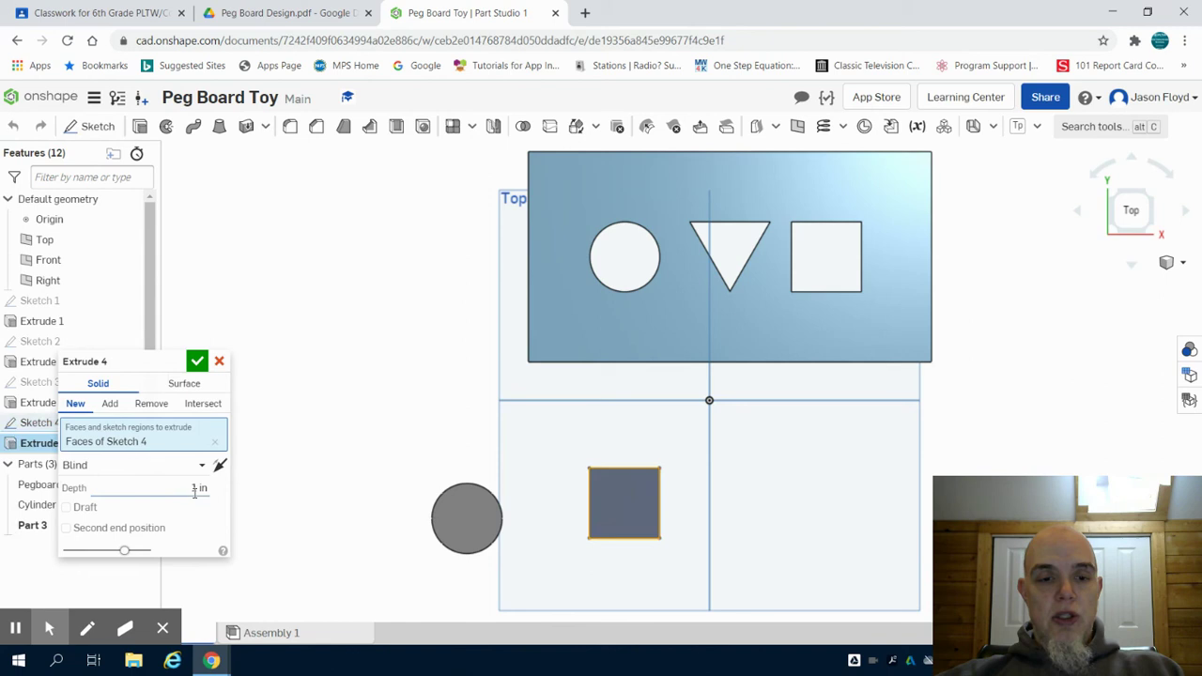
left_click(195, 490)
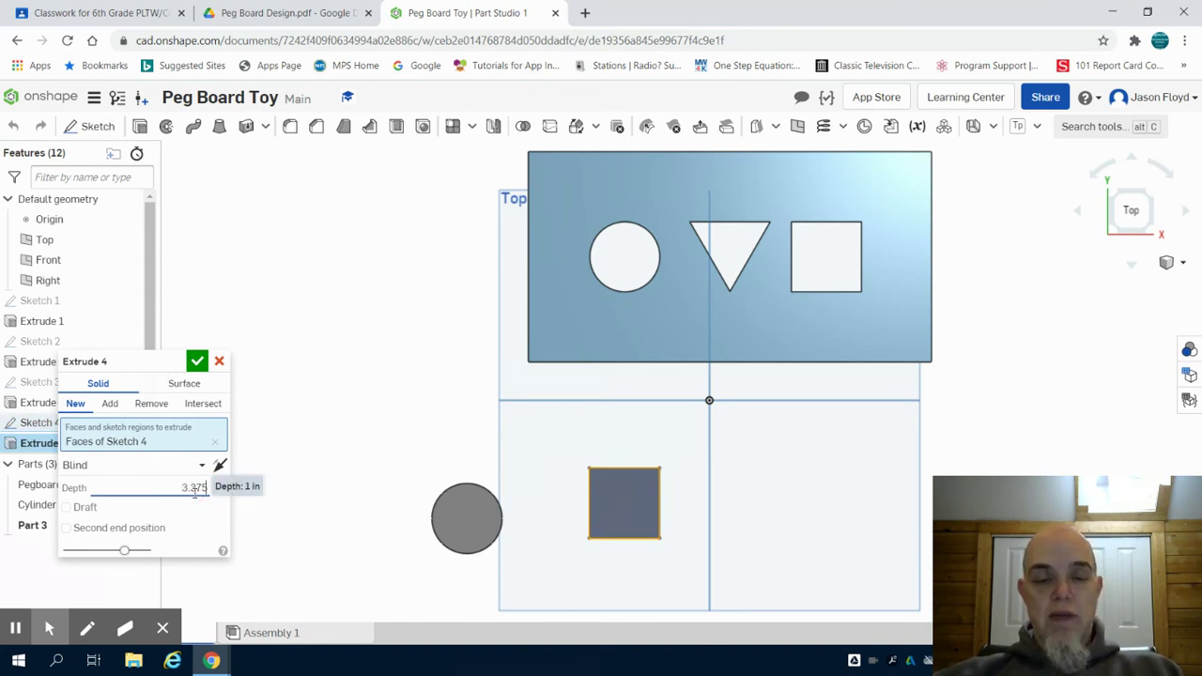
left_click(198, 360)
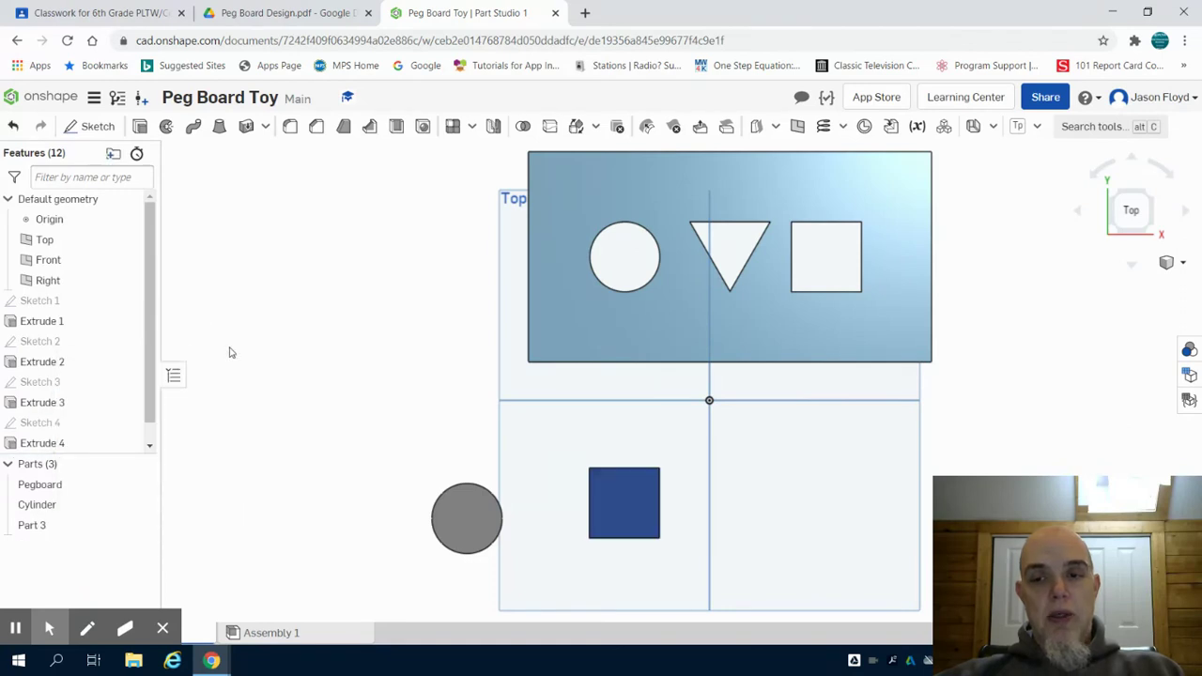
left_click(1155, 193)
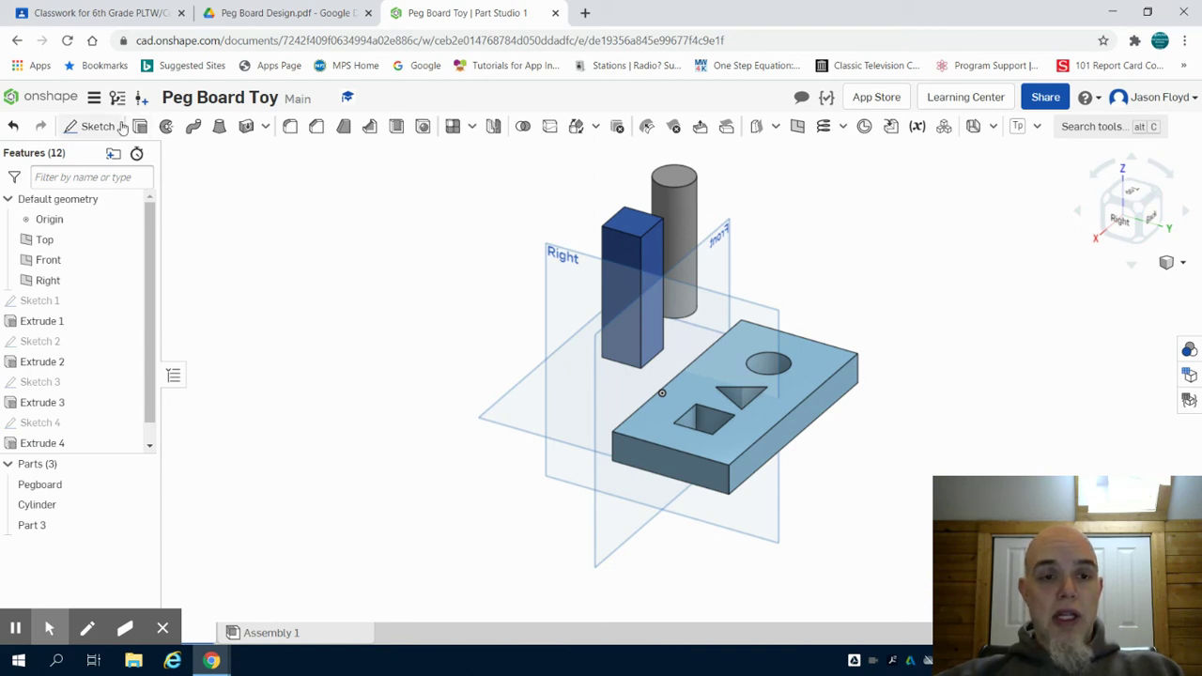
Step: Sketch a three-sided polygon on the Top plane right of the square peg
left_click(109, 126)
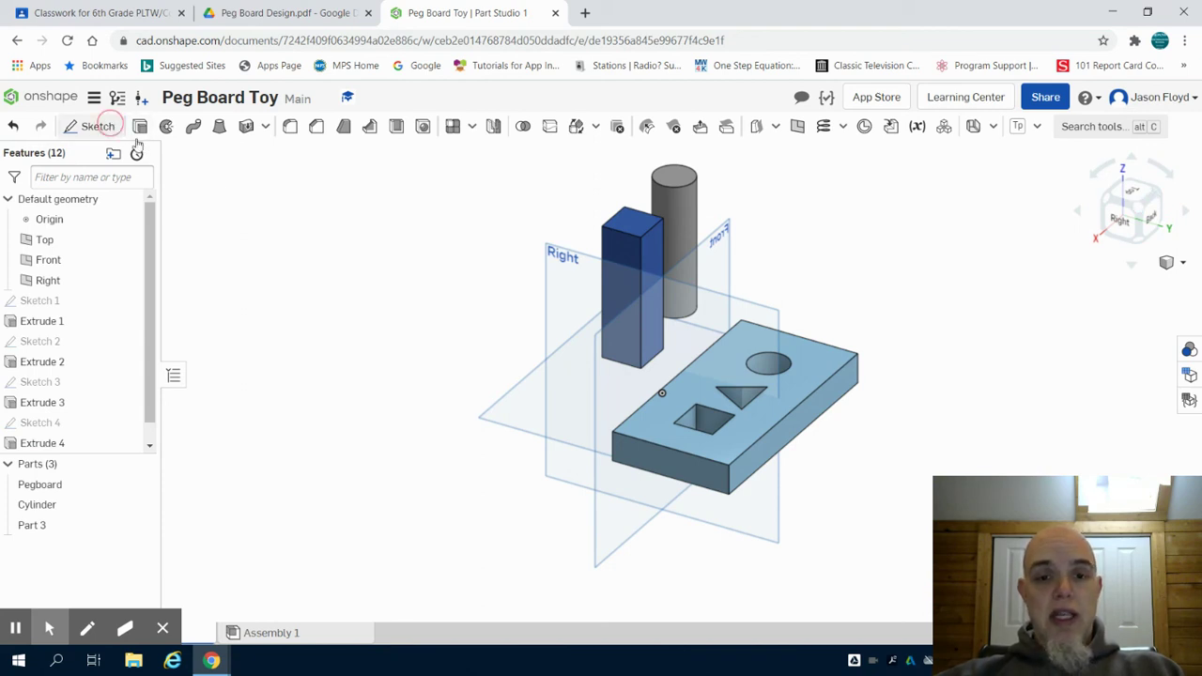
left_click(558, 388)
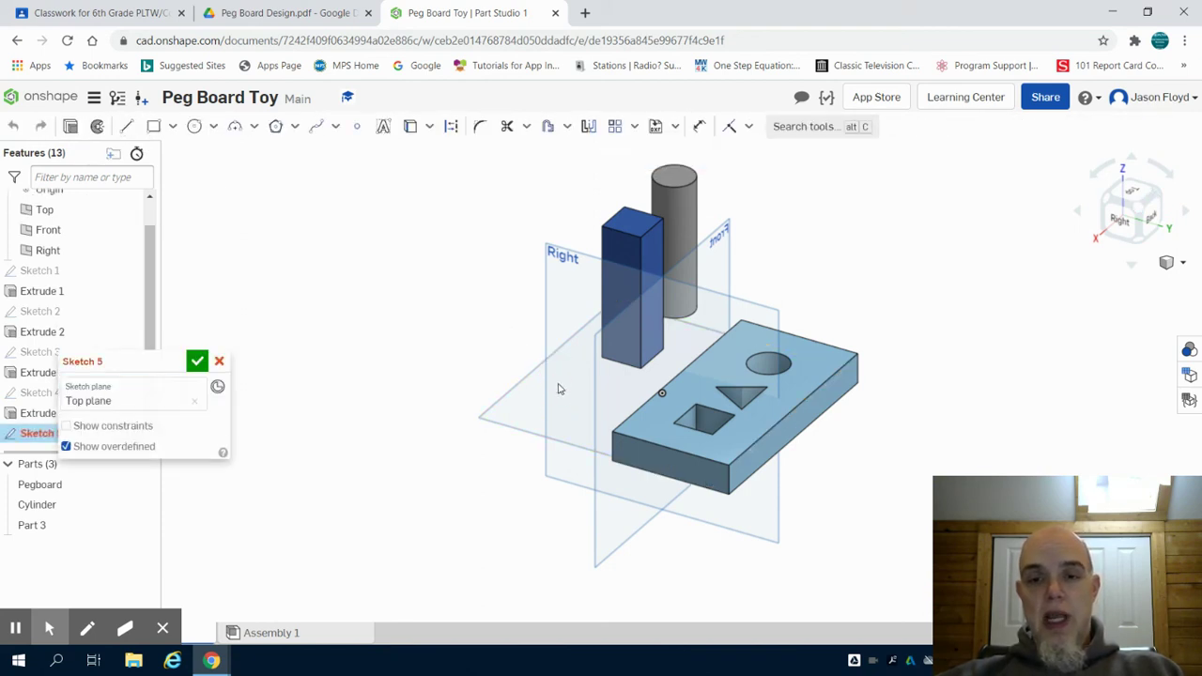
left_click(1117, 194)
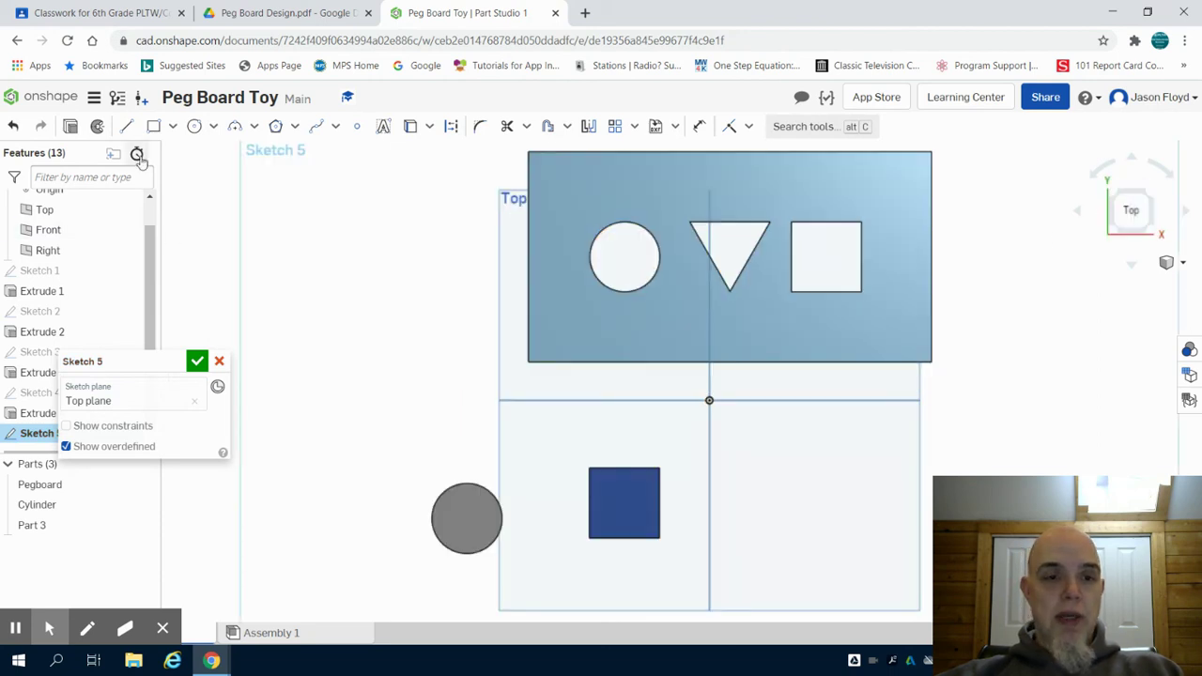
left_click(275, 126)
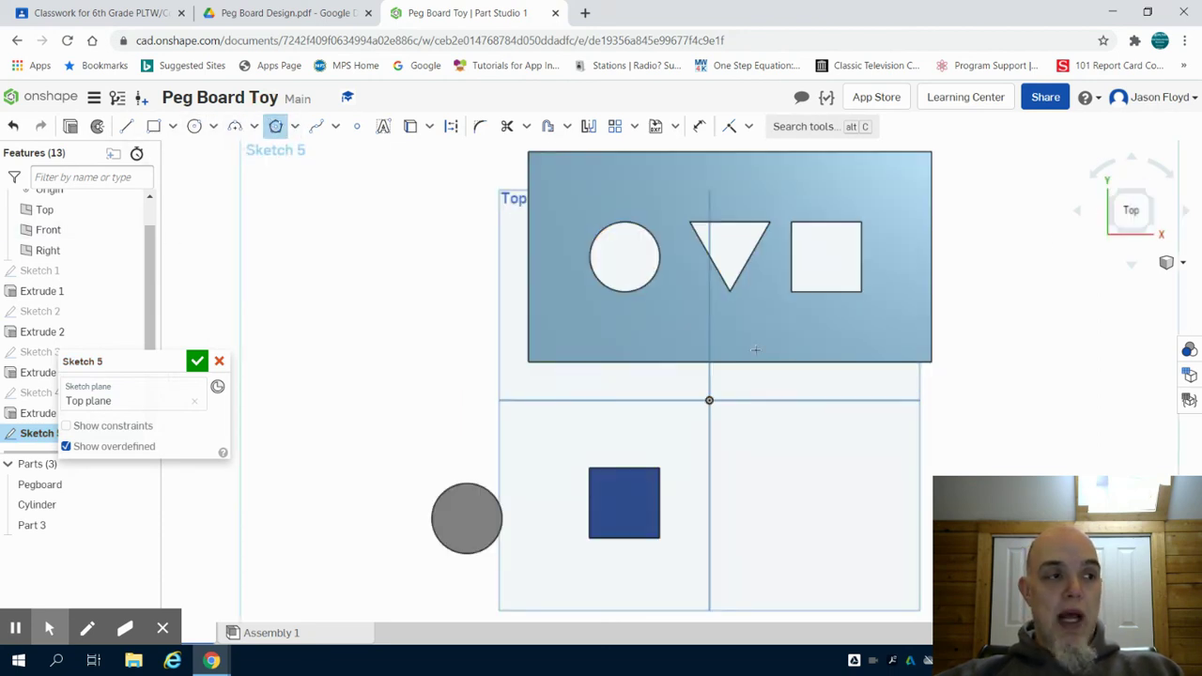
left_click(794, 516)
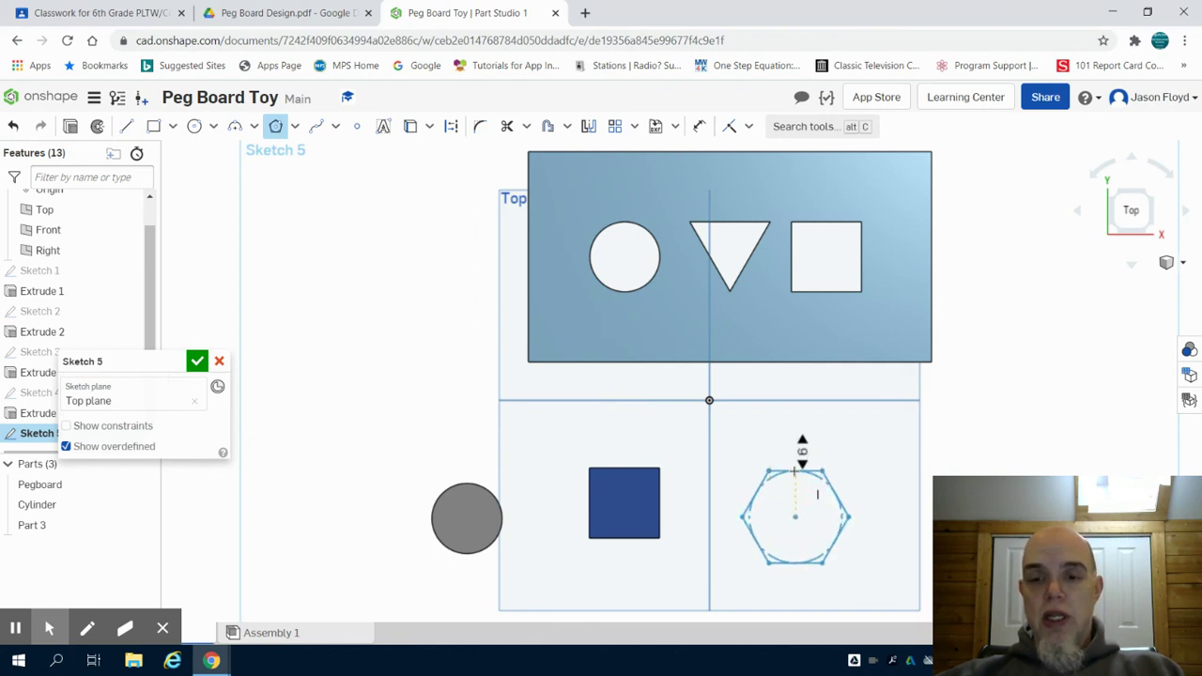
key("Down")
key("Down")
key("Down")
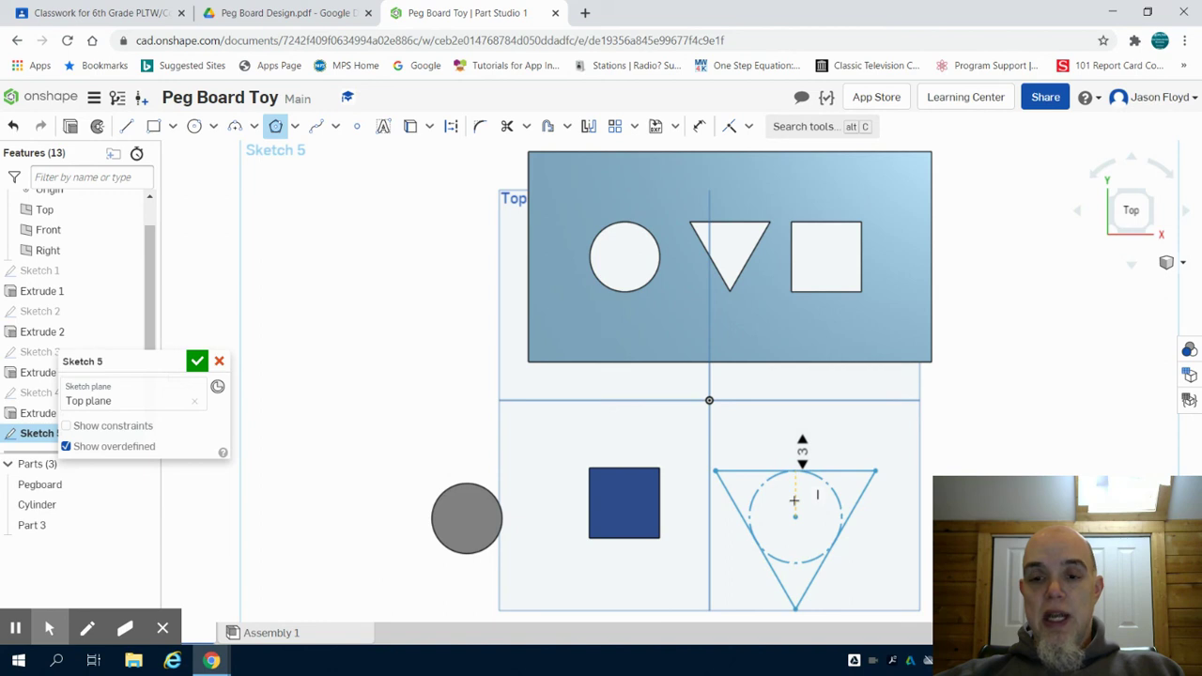
left_click(794, 501)
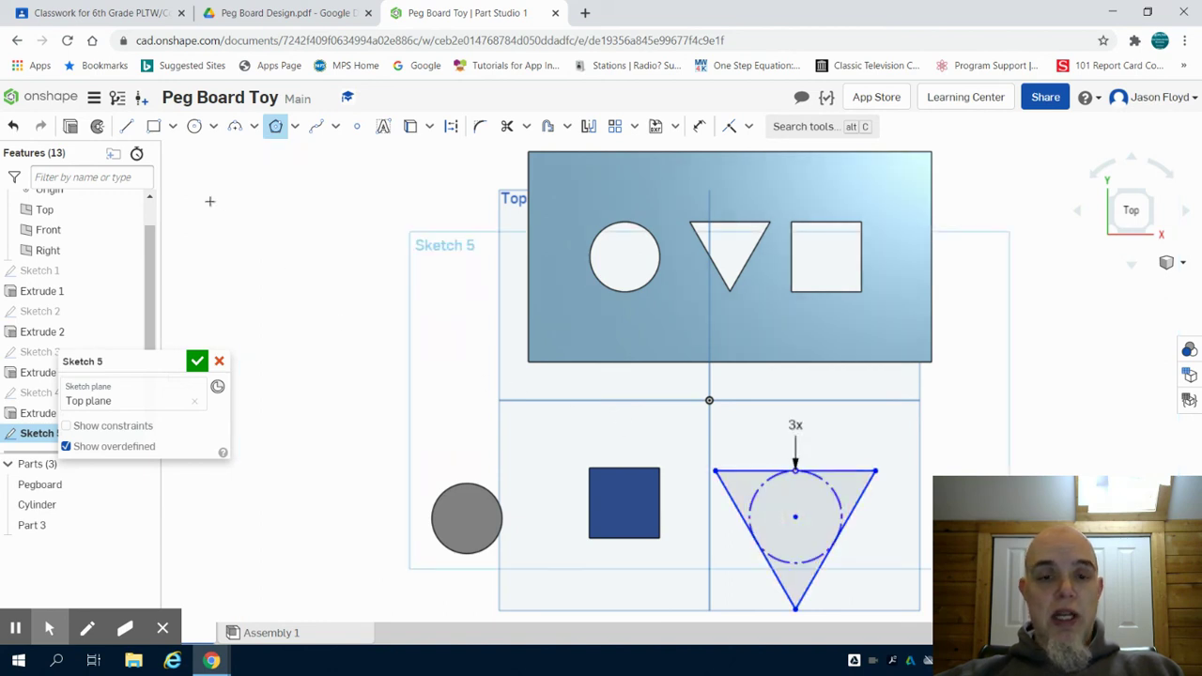
Step: Dimension the triangle's top edge to 1.15 in
left_click(701, 129)
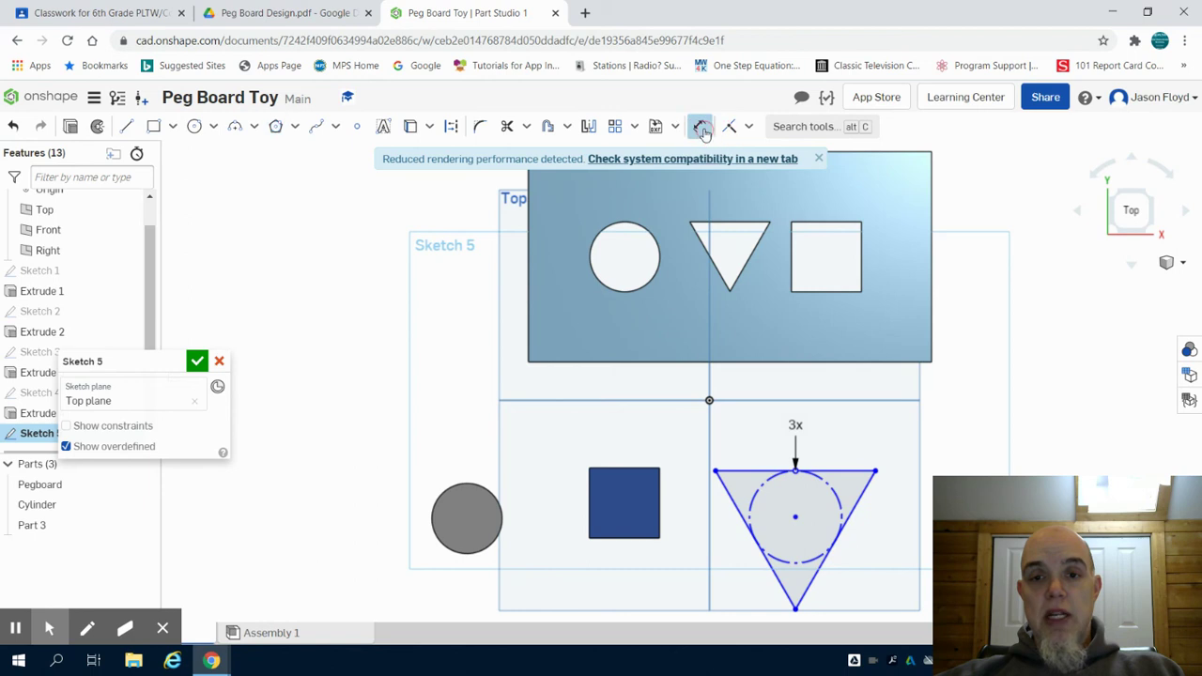
left_click(850, 470)
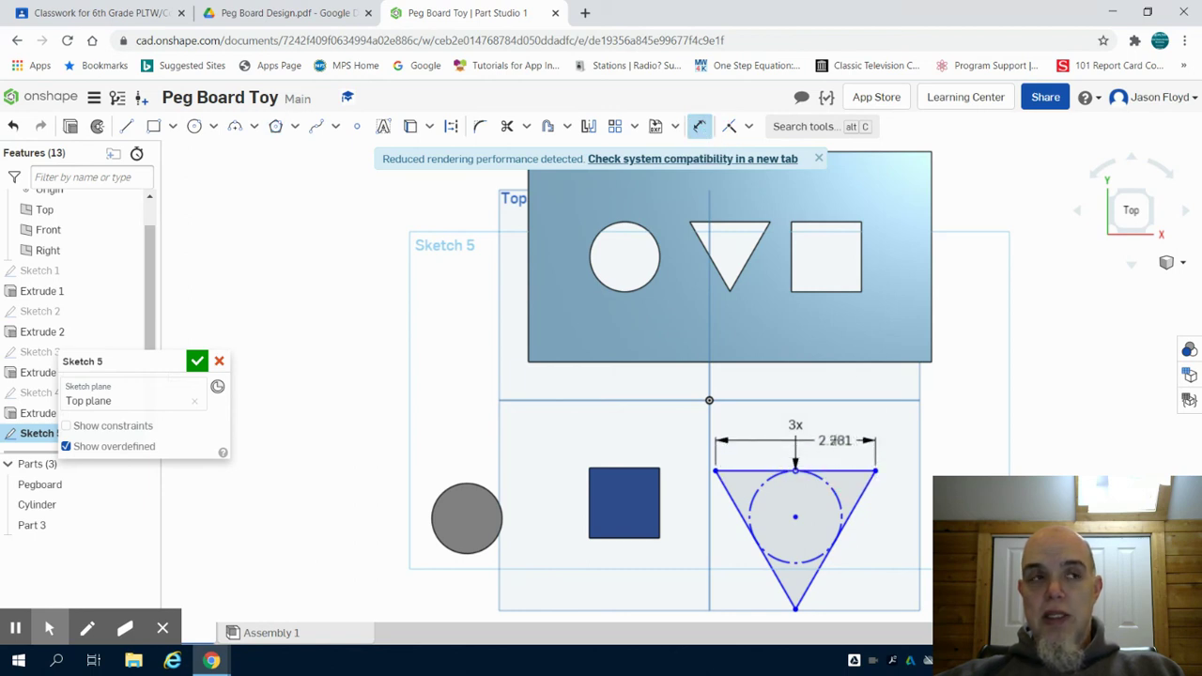
left_click(832, 434)
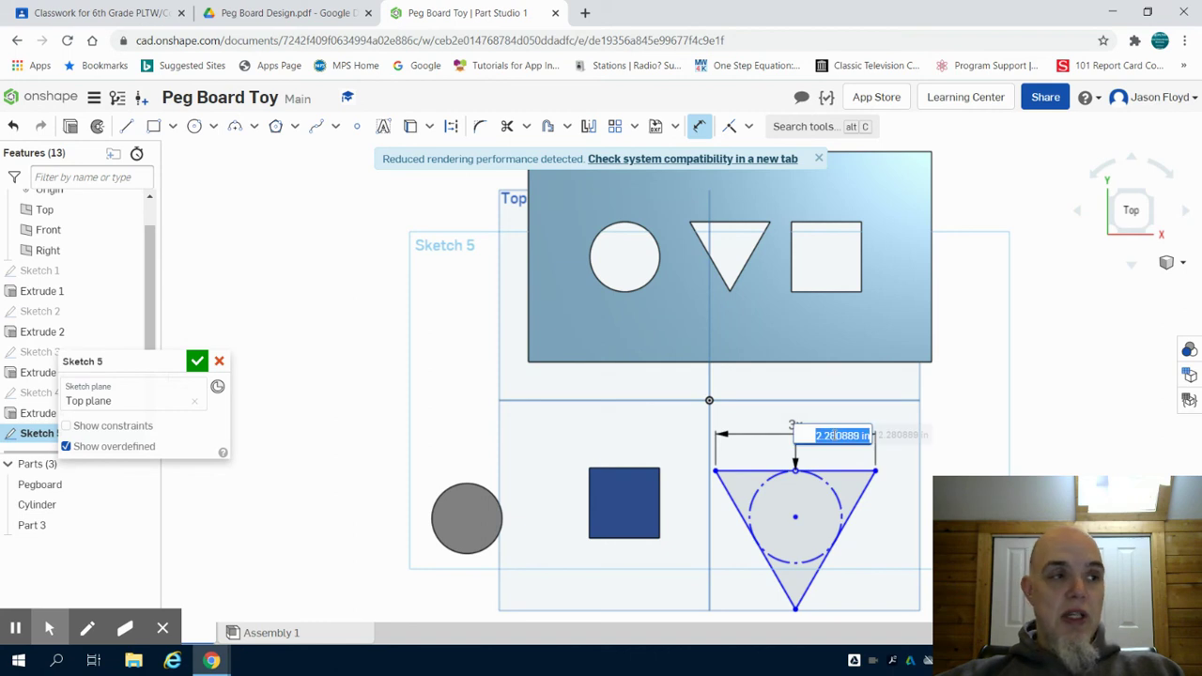
type("1")
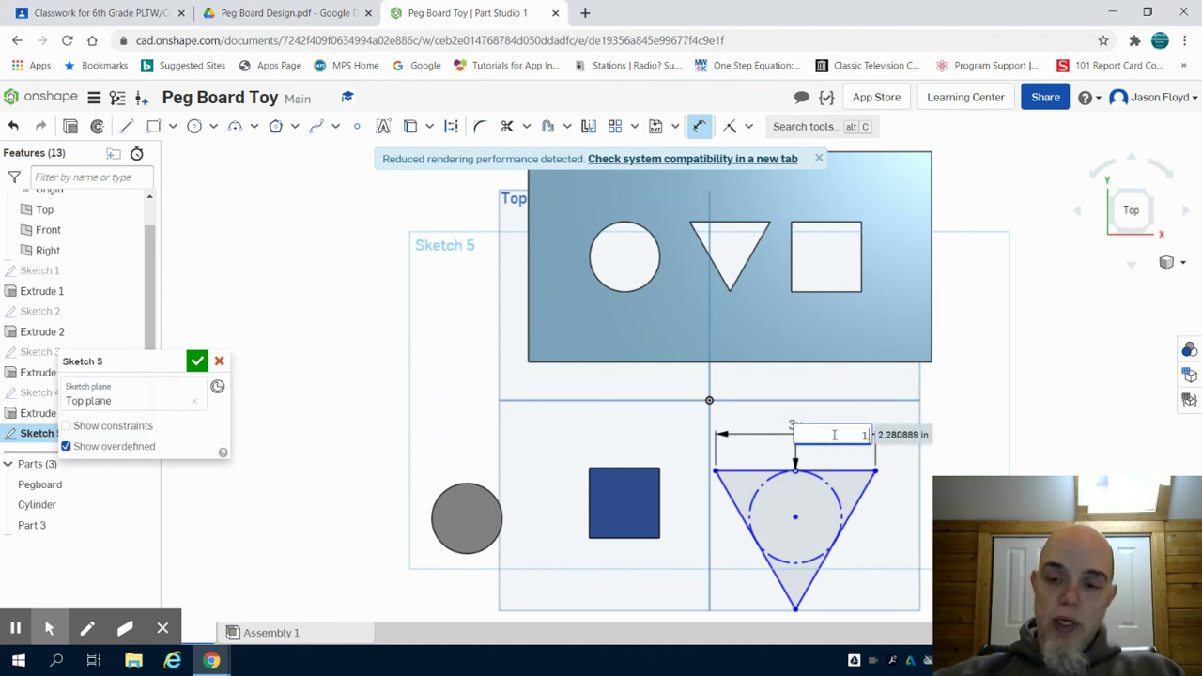
type(".15")
key("Return")
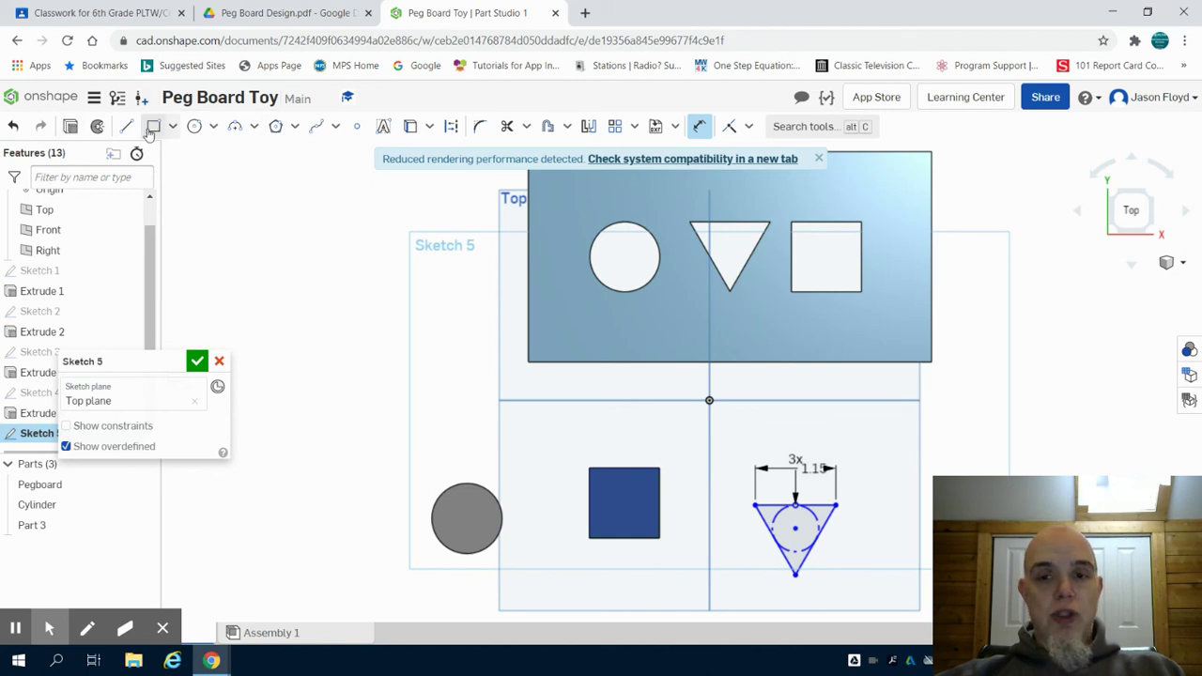
left_click(73, 128)
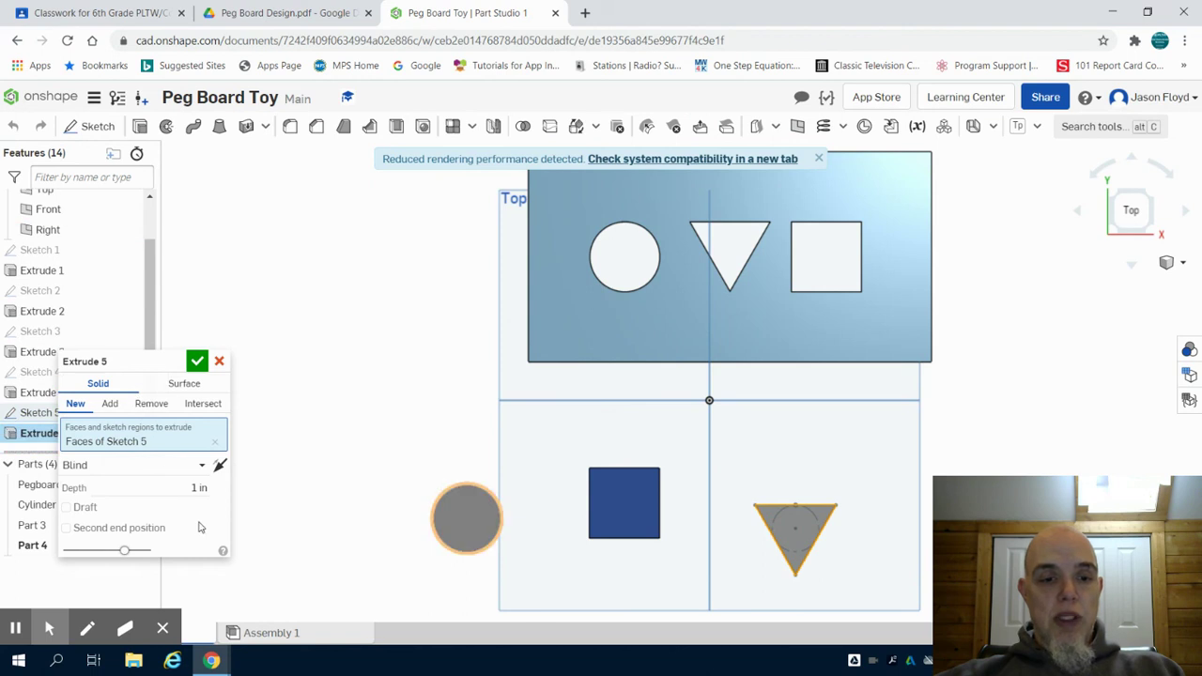
Step: Set the triangle extrusion depth to 3.375 in, confirm it, and view in isometric
left_click(199, 487)
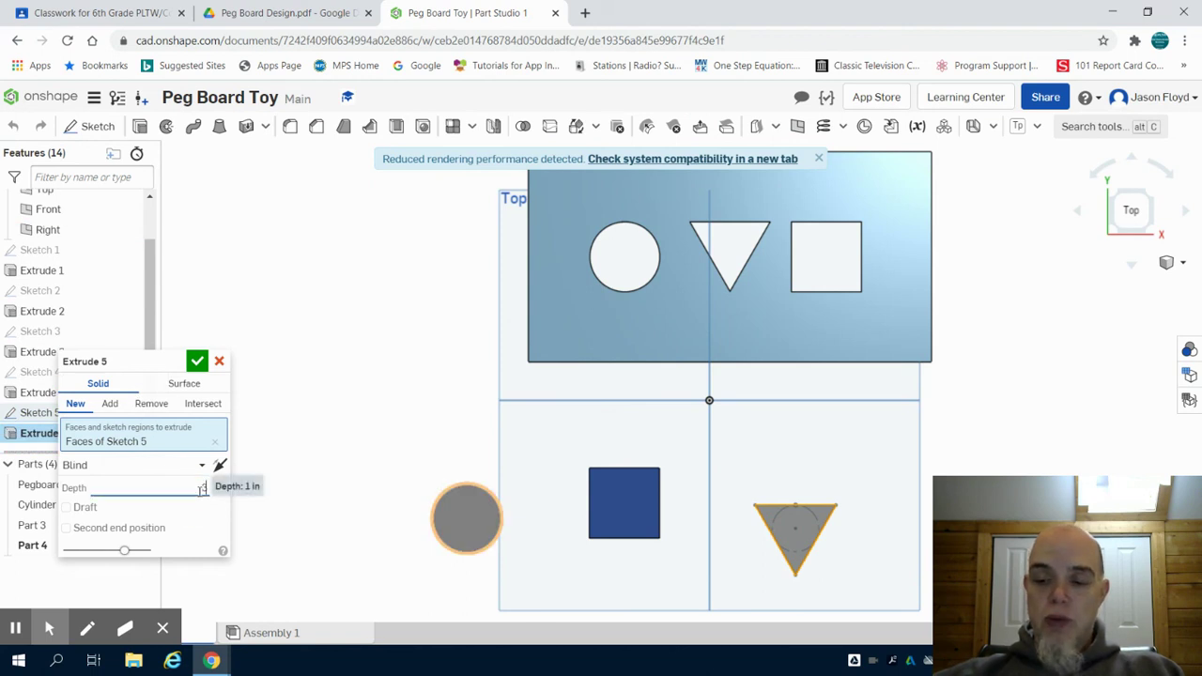
type("3.375")
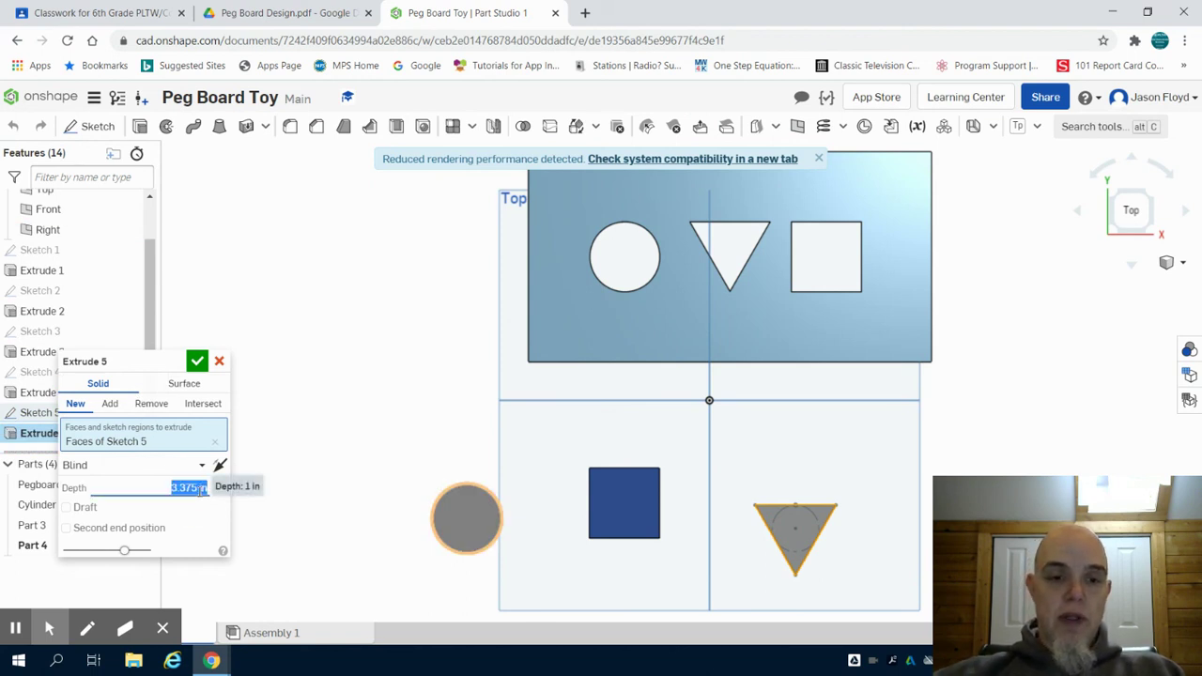
left_click(196, 361)
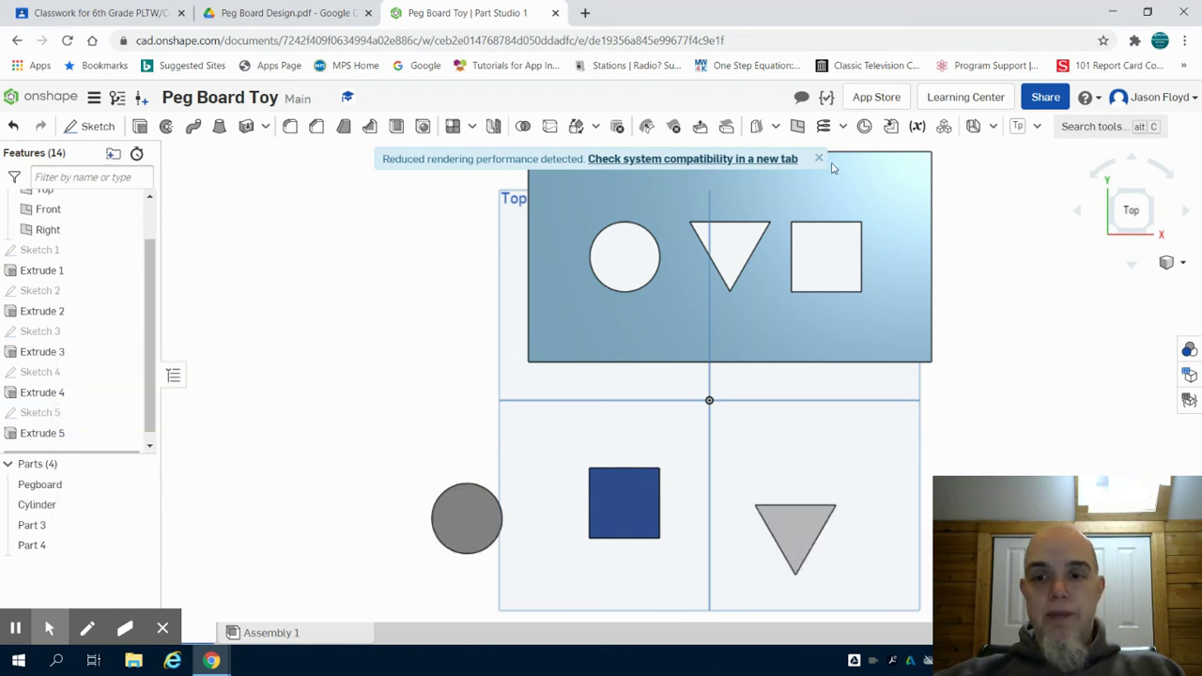
left_click(1153, 190)
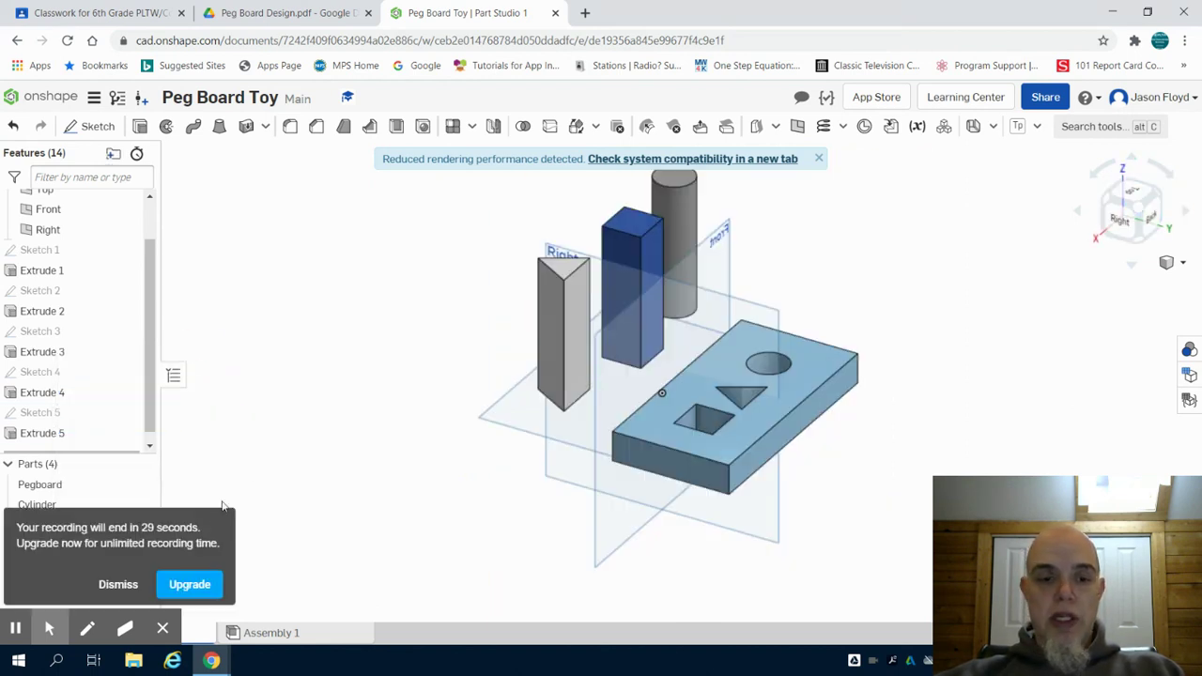
left_click(118, 584)
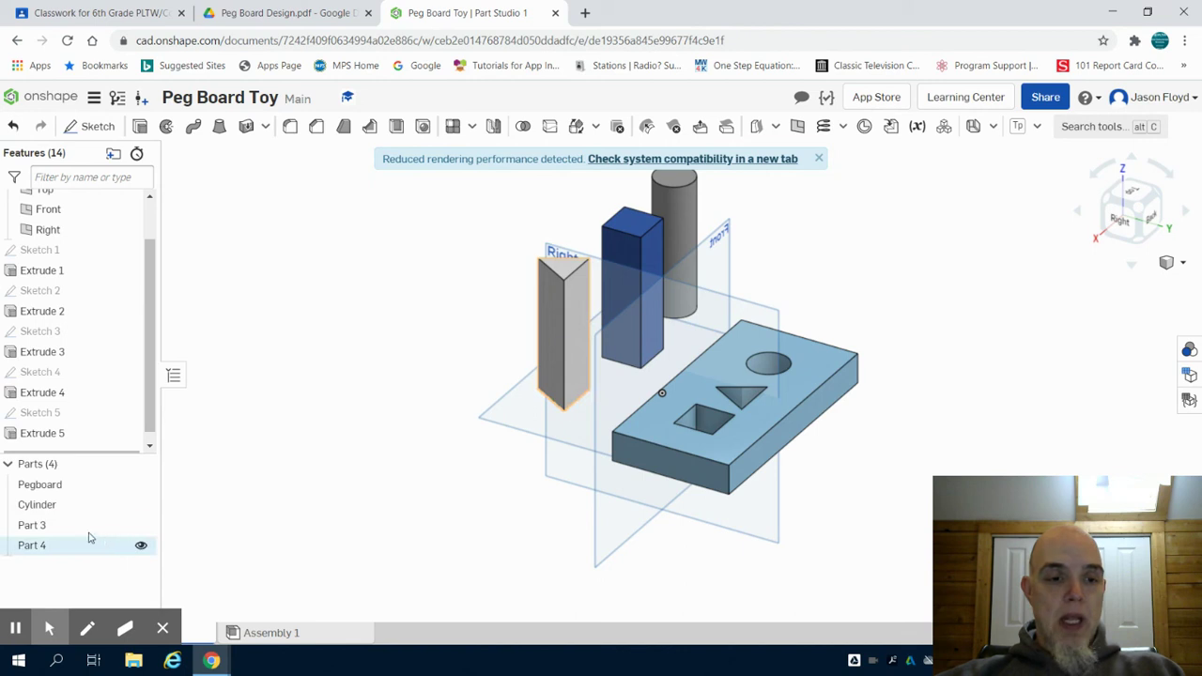
Step: Rename Part 3 to 'Square', then begin renaming Part 4, the triangular peg
right_click(66, 528)
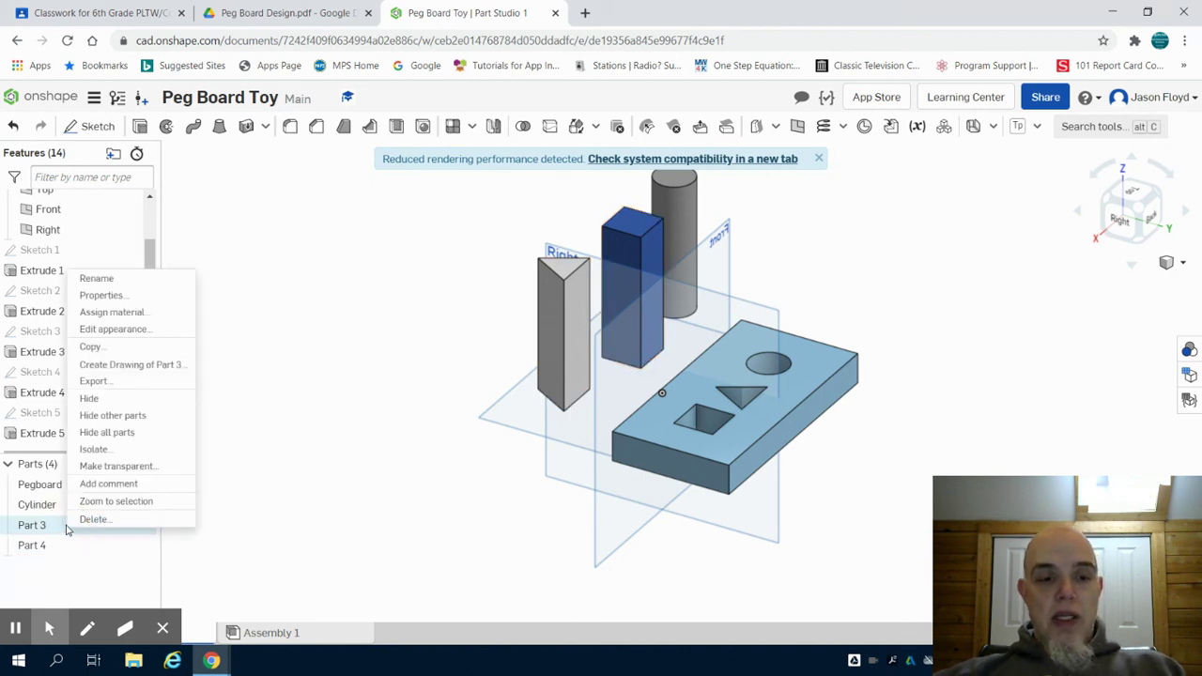
left_click(97, 279)
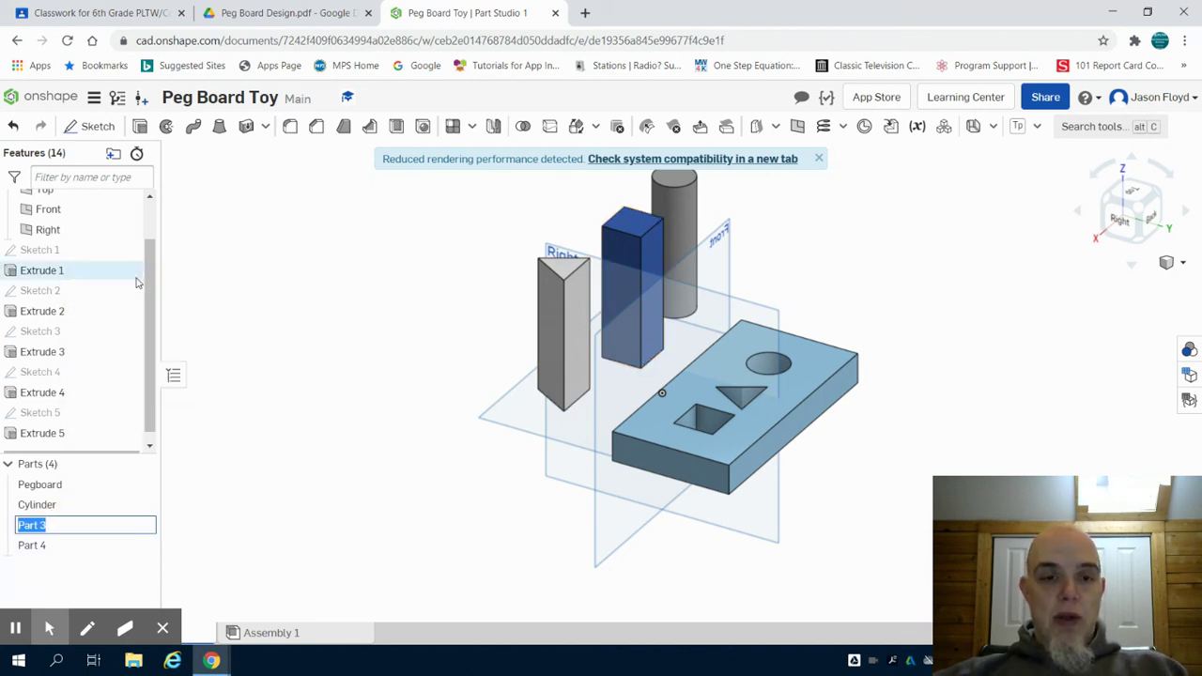
type("Square")
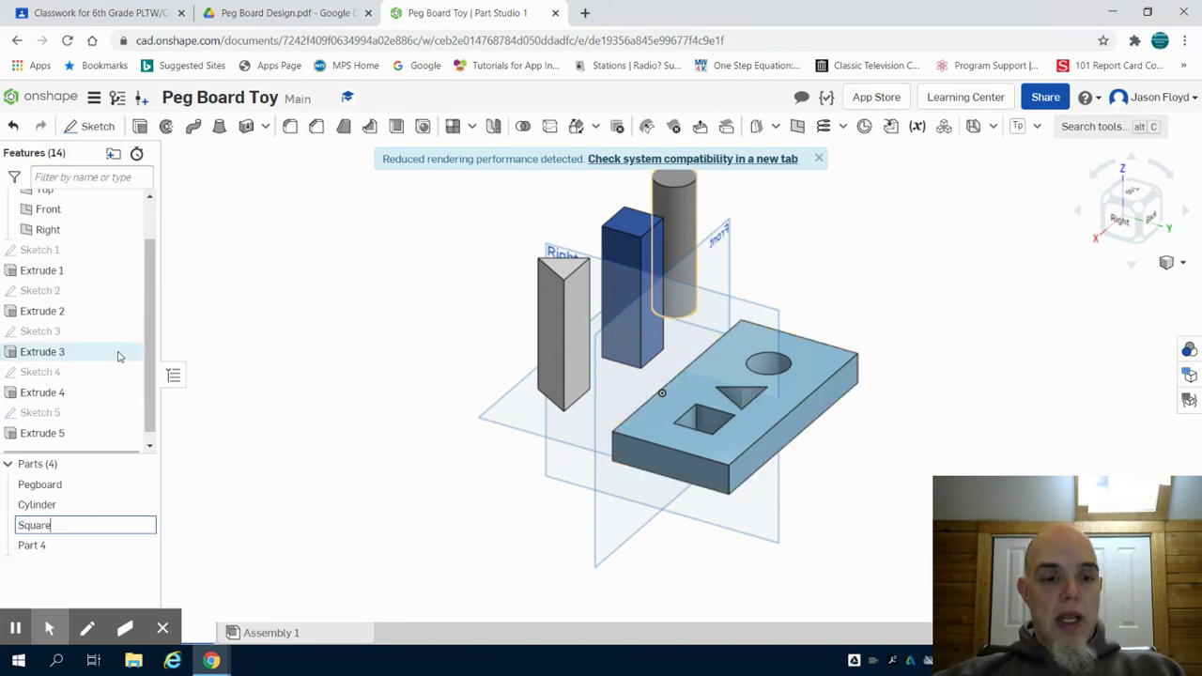
left_click(45, 551)
right_click(44, 551)
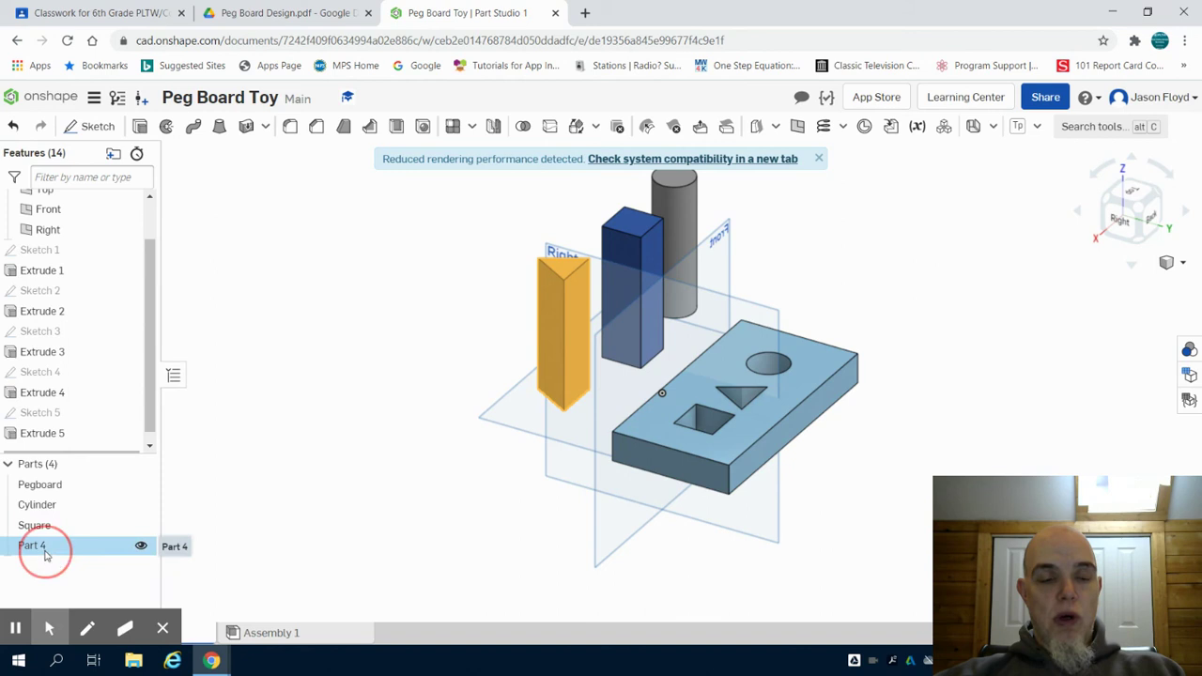
left_click(127, 305)
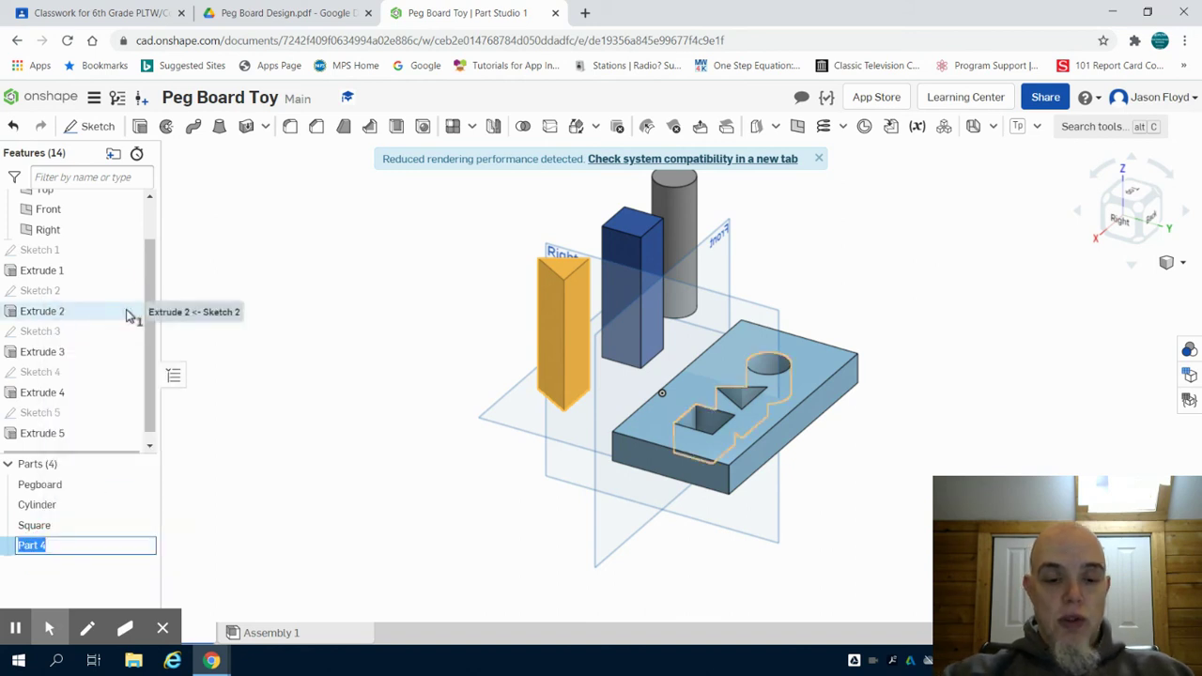